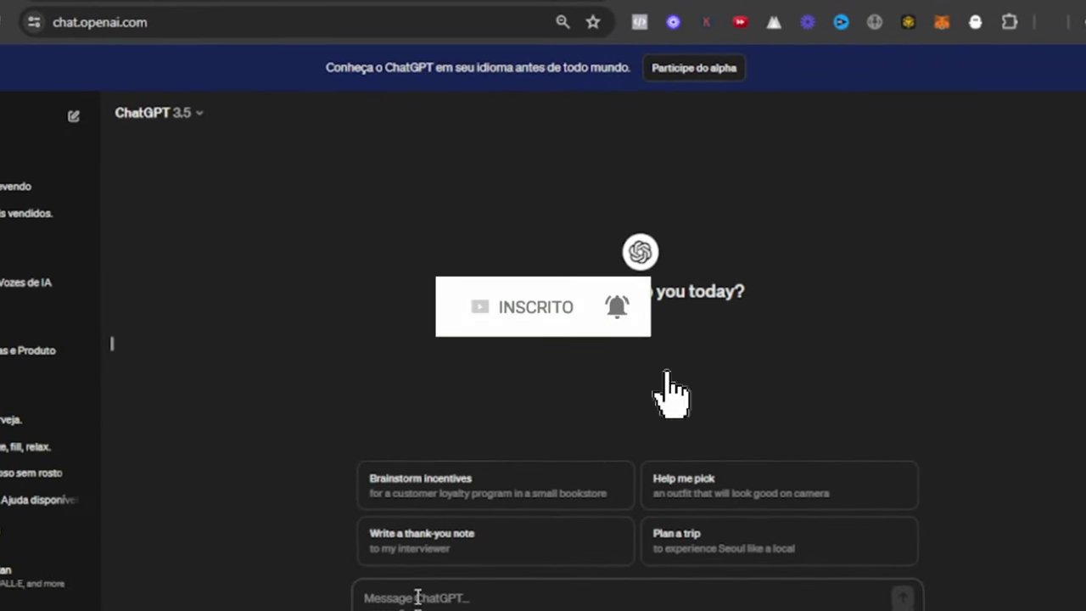
Send a prompt asking for 100 psychological facts in a table with Gancho, parte um and parte dois columns, following two format examples
{"action": "type", "text": "\"Você é especialista em escrever fatos psicológicos há 5 anos. Você fez pesquisas intensivas sobre fatos psicológicos. Agora você precisa escrever alguns fatos psicológicos, mas no formato que estou mostrando no exemplo abaixo.  Exemplo 1:  Você sabia? A psicologia diz, antes de dormir...  99% do seu cérebro começa a imaginar coisas que você gostaria que acontecessem.   Exemplo 2:  Fato psicológico: 90% das vezes seu parceiro está se apaixonando quando...  Eles começam a usar \"nós\" e \"nós\" em vez de \"eu\" e \"eu\" quando falam sobre o futuro.  Mais algumas instruções: Certifique-se de colocar \"...\" após a primeira parte. Você precisa colocá-los em uma tabela com as seguintes colunas: Gancho, parte um, parte dois Coloque palavras como \"você sabia?\" \"fato interessante\" ou frases semelhantes na coluna Hook. Gere 100 deles.\""}
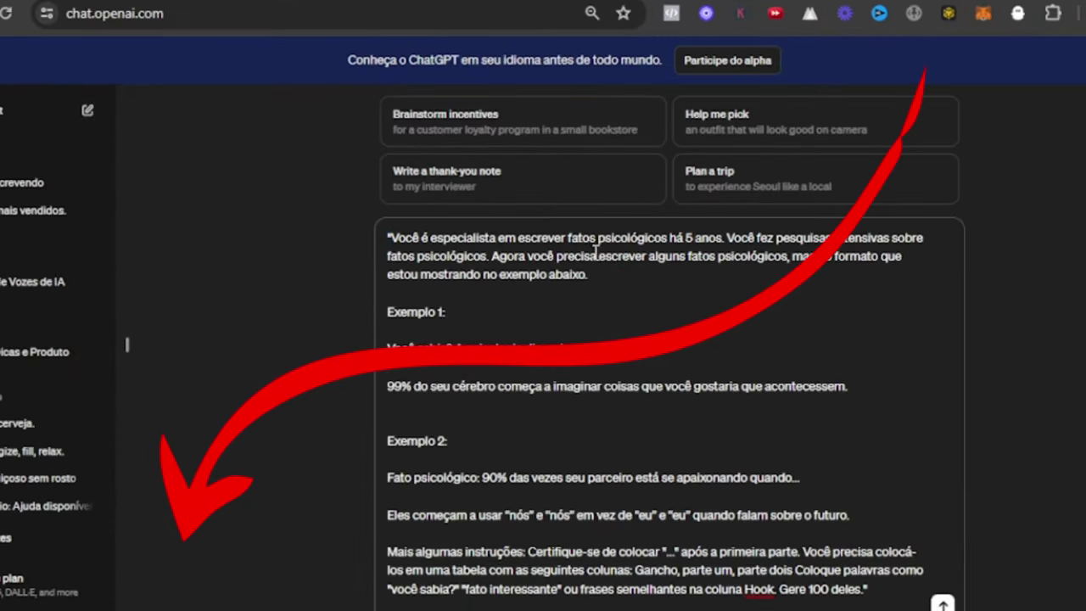
{"action": "left_click_drag", "start_coordinate": [536, 238], "coordinate": [678, 243]}
{"action": "left_click", "coordinate": [670, 241]}
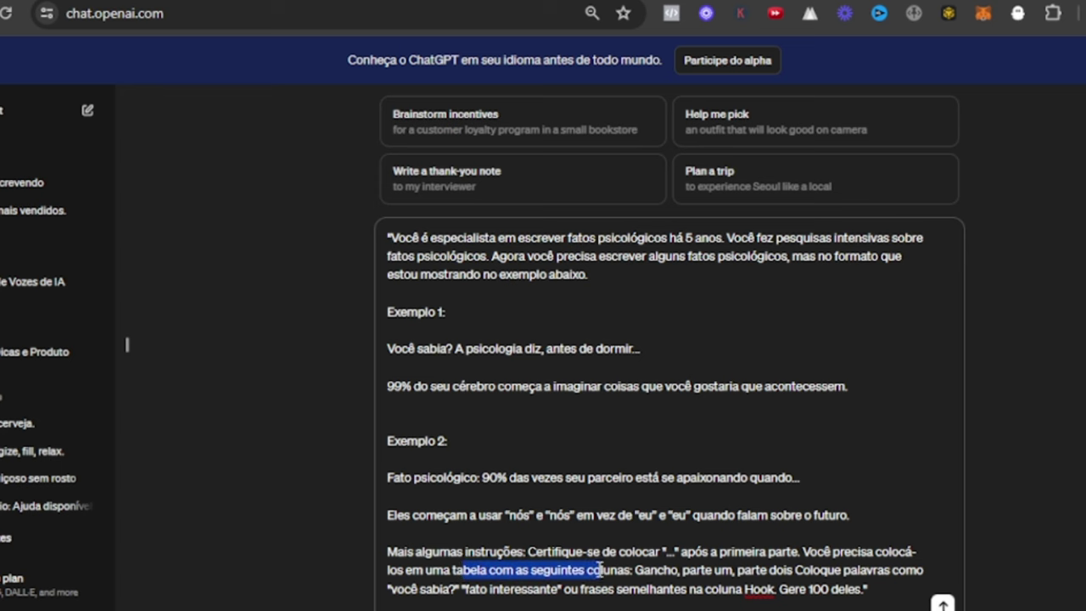
{"action": "left_click", "coordinate": [642, 552]}
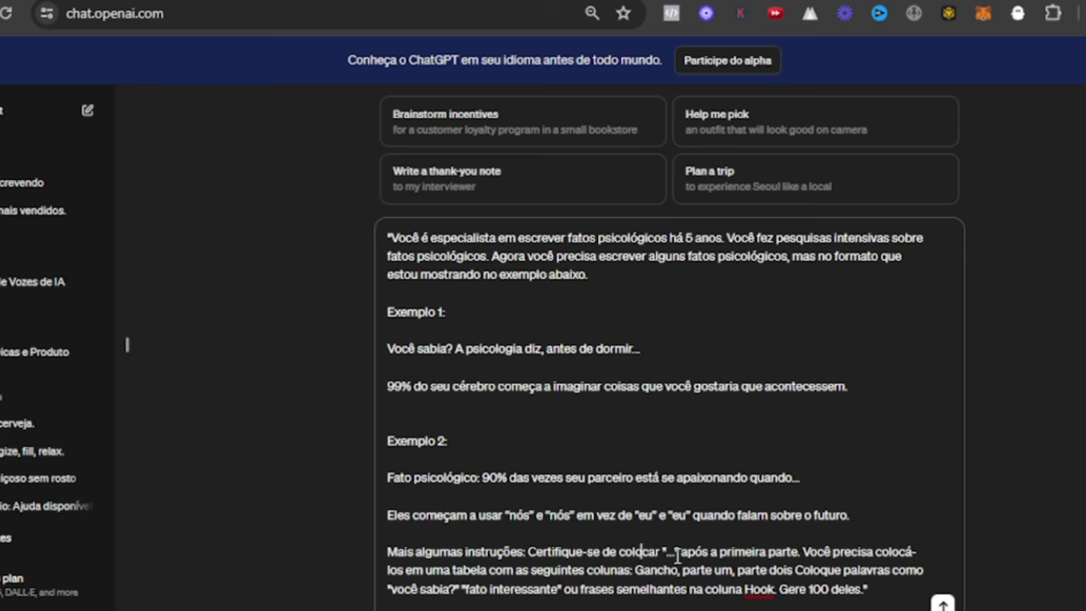
{"action": "left_click", "coordinate": [940, 603]}
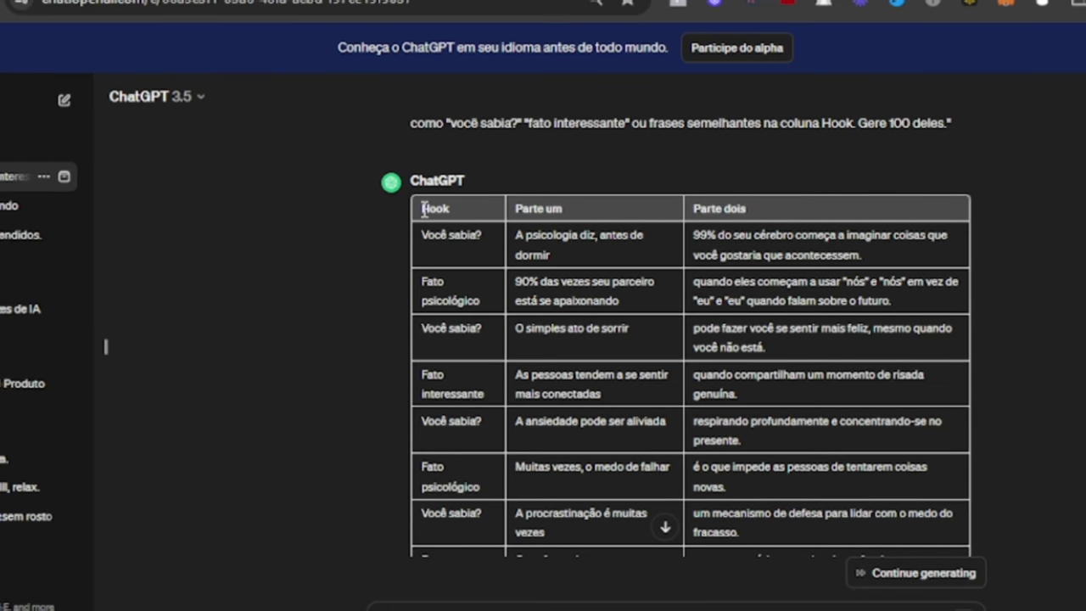
Copy the generated facts table and paste it at A1 of a new blank Google Sheets spreadsheet
{"action": "left_click_drag", "start_coordinate": [433, 274], "coordinate": [808, 419]}
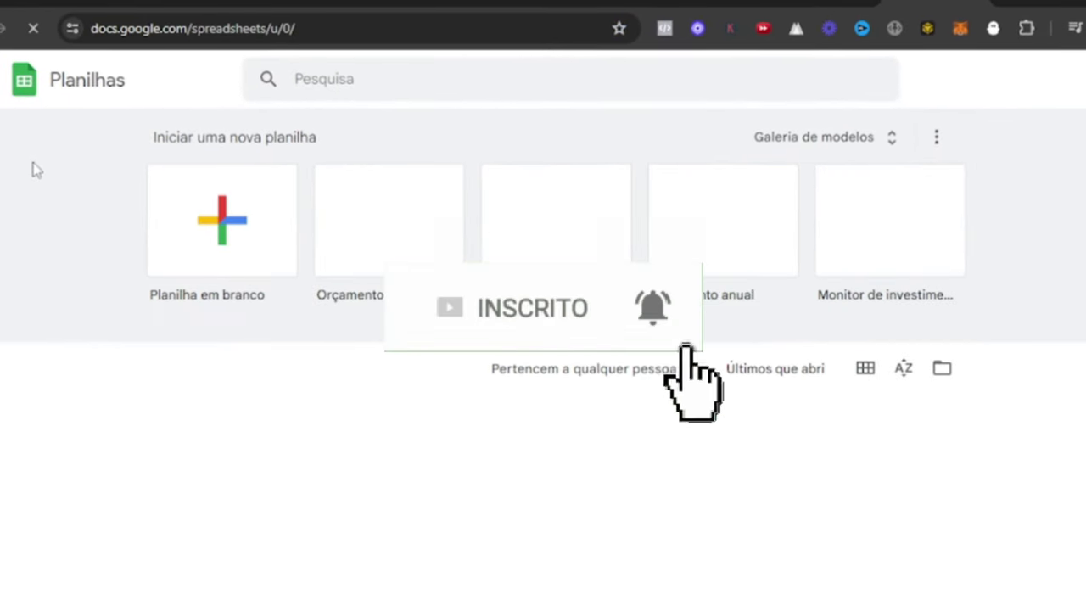
{"action": "left_click", "coordinate": [203, 255]}
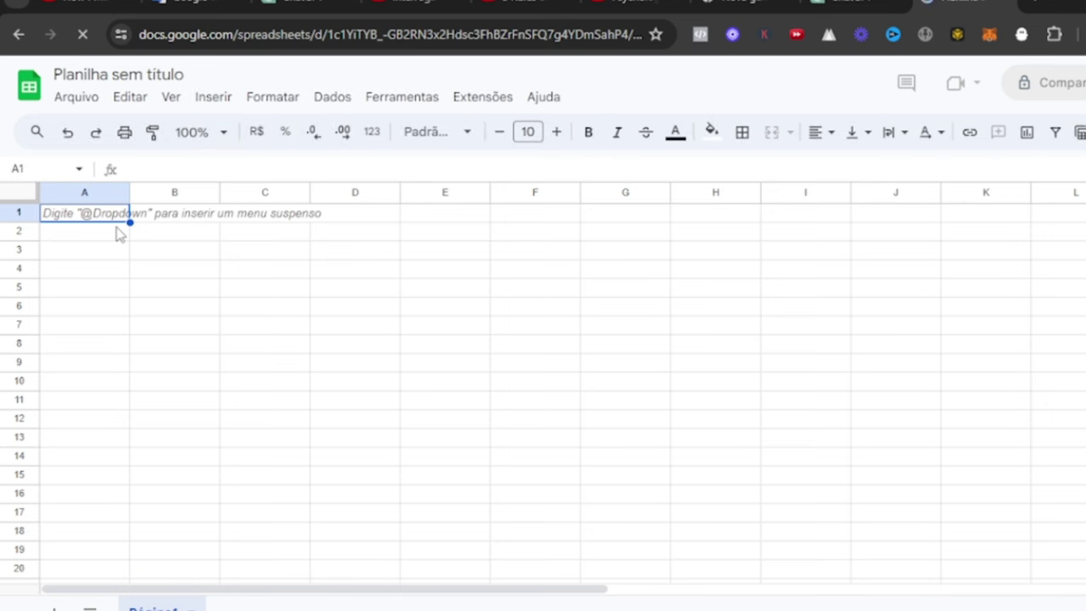
{"action": "key", "text": "ctrl+v"}
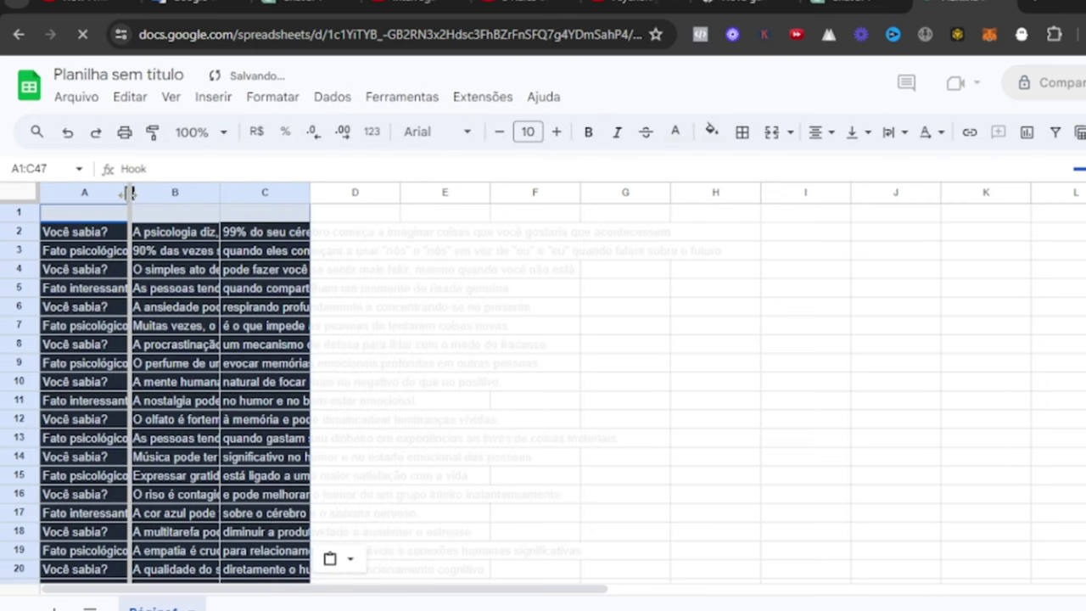
Fit the widths of columns A, B and C to their contents
{"action": "double_click", "coordinate": [129, 193]}
{"action": "double_click", "coordinate": [229, 192]}
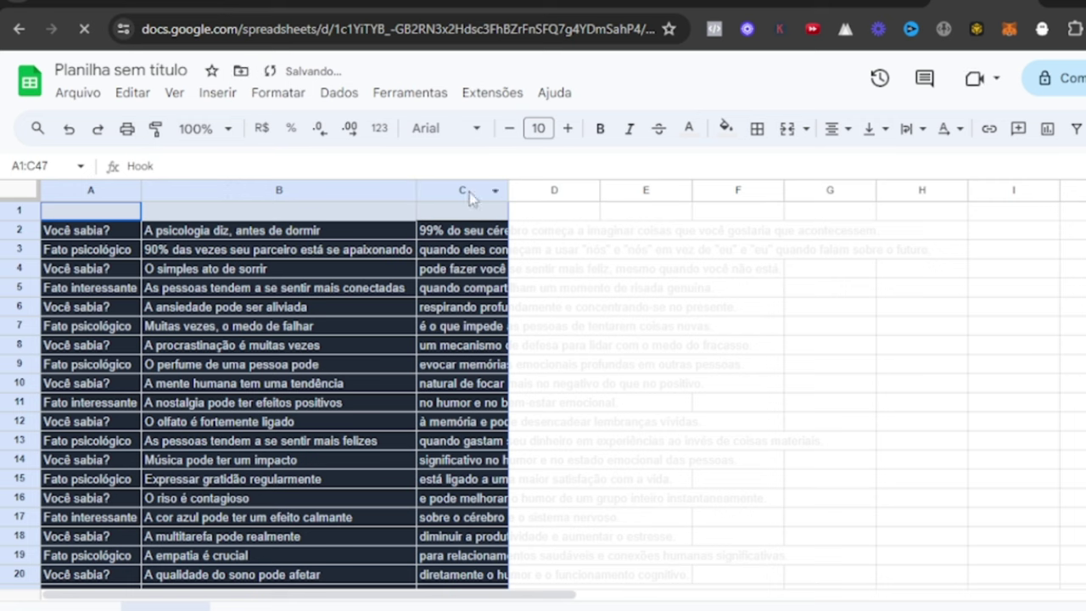
{"action": "double_click", "coordinate": [508, 191]}
{"action": "left_click", "coordinate": [522, 218]}
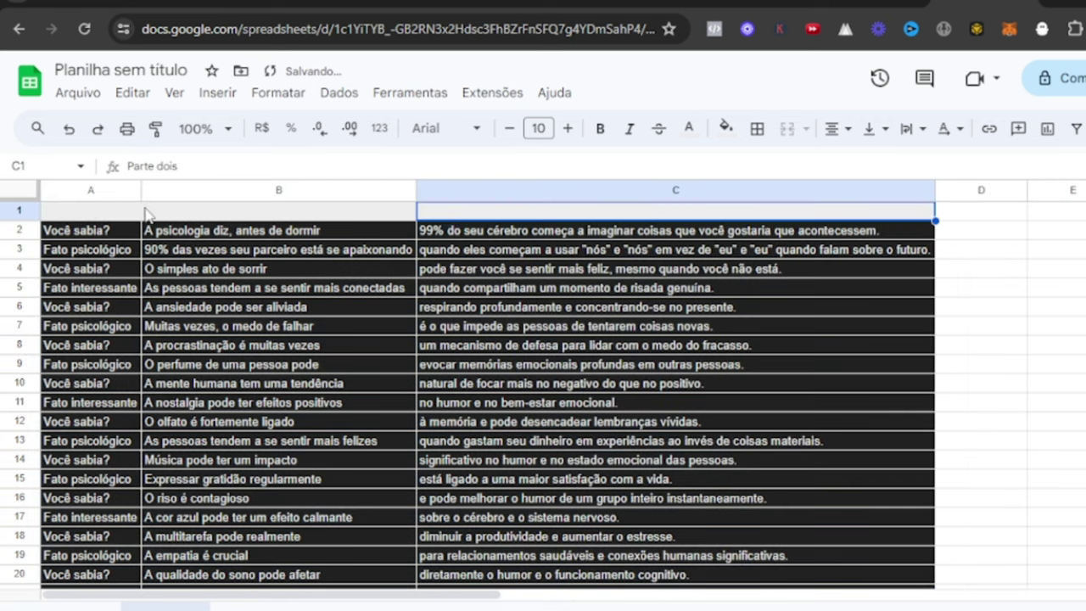
Give the header row a dark text colour and rename the Hook heading in A1 to "Gancho"
{"action": "left_click", "coordinate": [140, 213]}
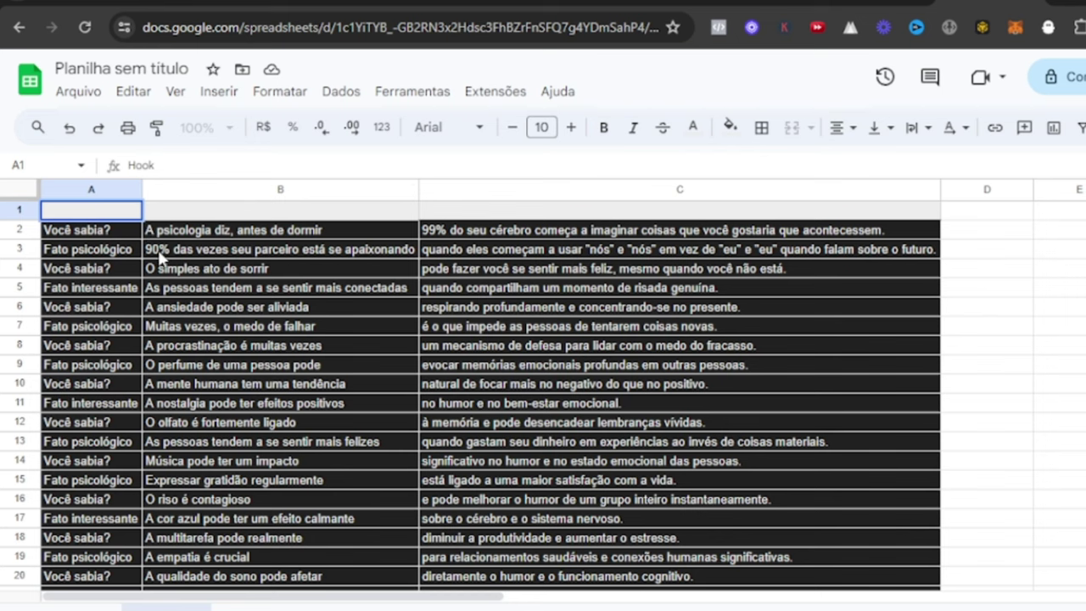
{"action": "left_click", "coordinate": [157, 253]}
{"action": "key", "text": "ctrl+z"}
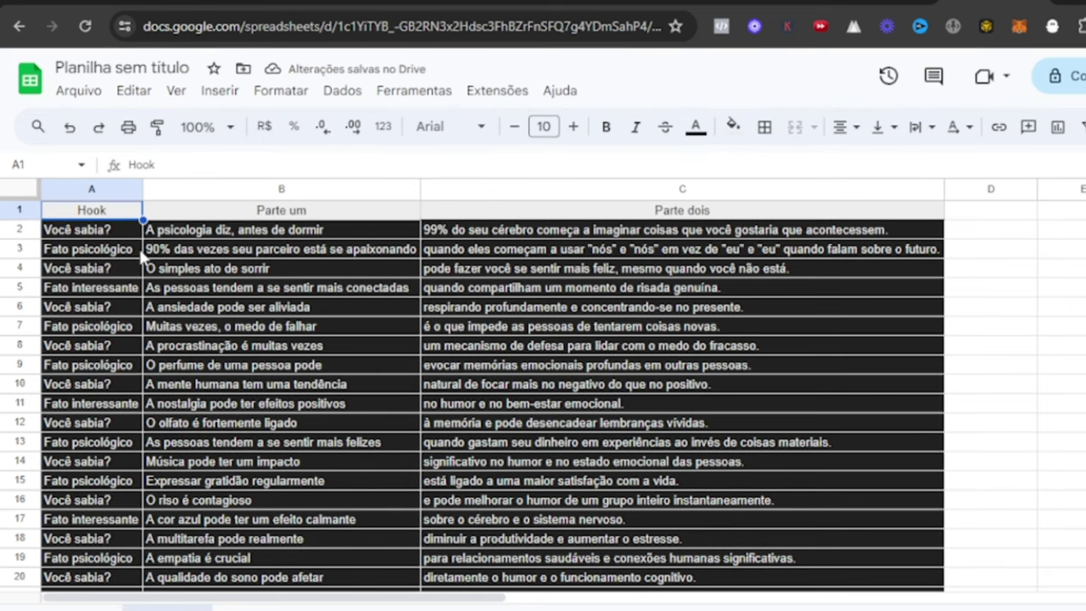
{"action": "type", "text": "Gancho"}
{"action": "key", "text": "Return"}
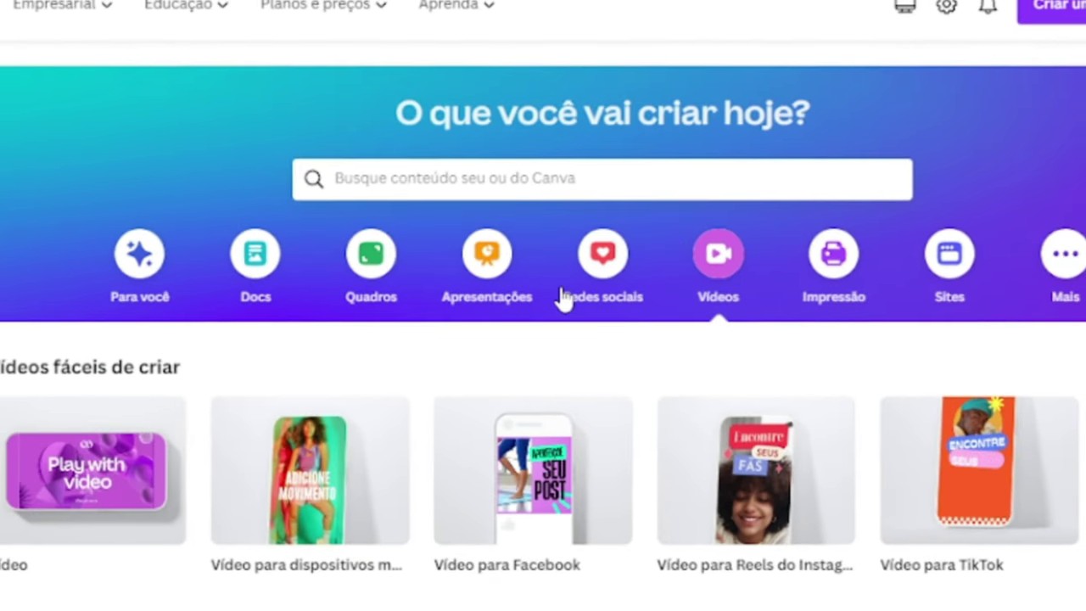
Create a mobile video design (Vídeo para dispositivos móveis) in Canva and search its templates for "frases"
{"action": "left_click", "coordinate": [308, 475]}
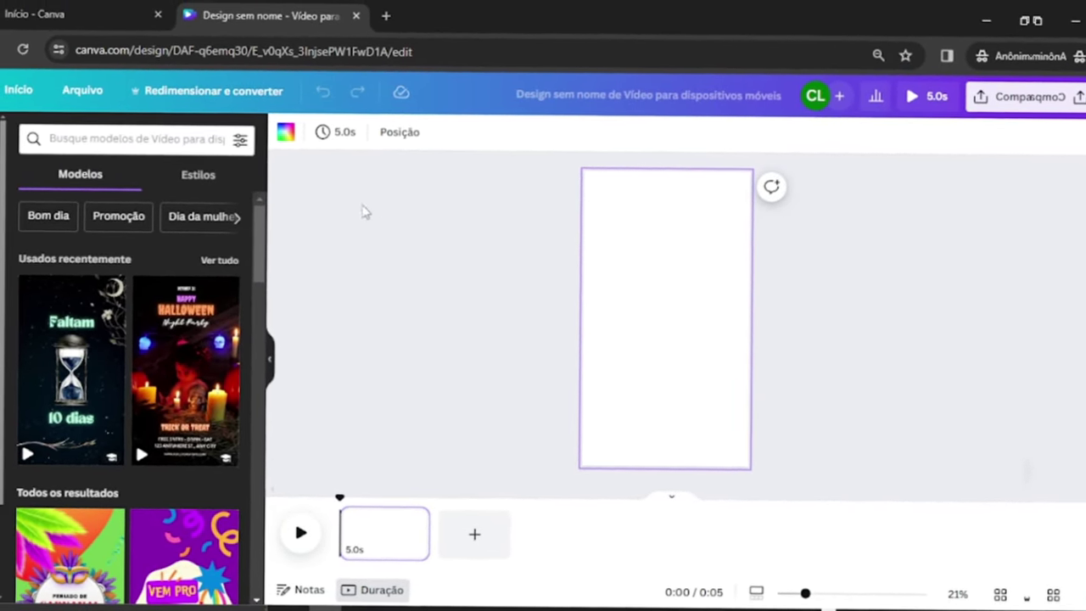
{"action": "left_click", "coordinate": [154, 149]}
{"action": "type", "text": "frases"}
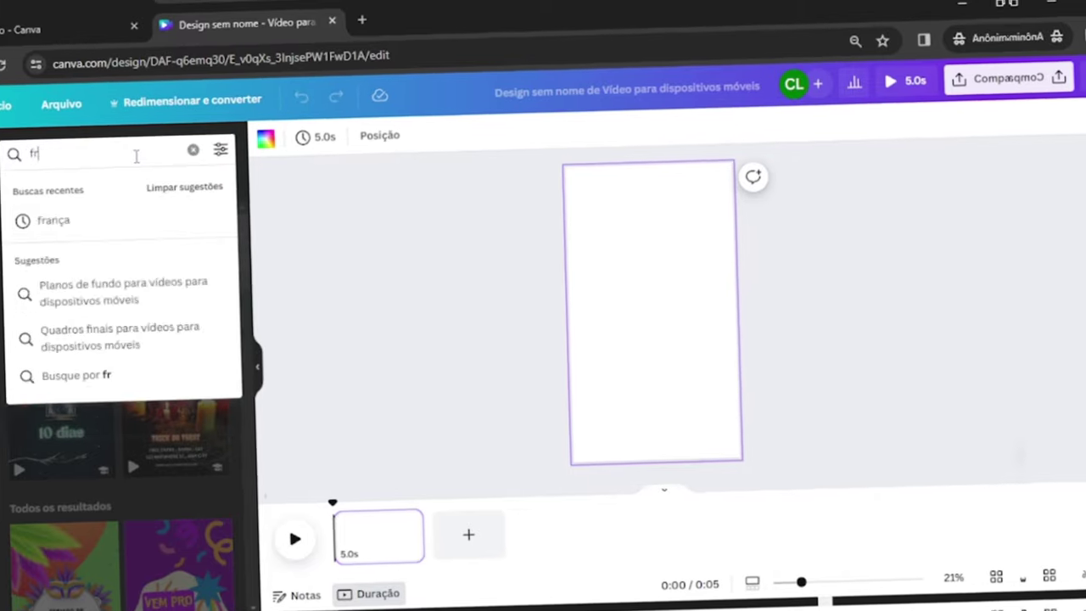
{"action": "left_click", "coordinate": [19, 221]}
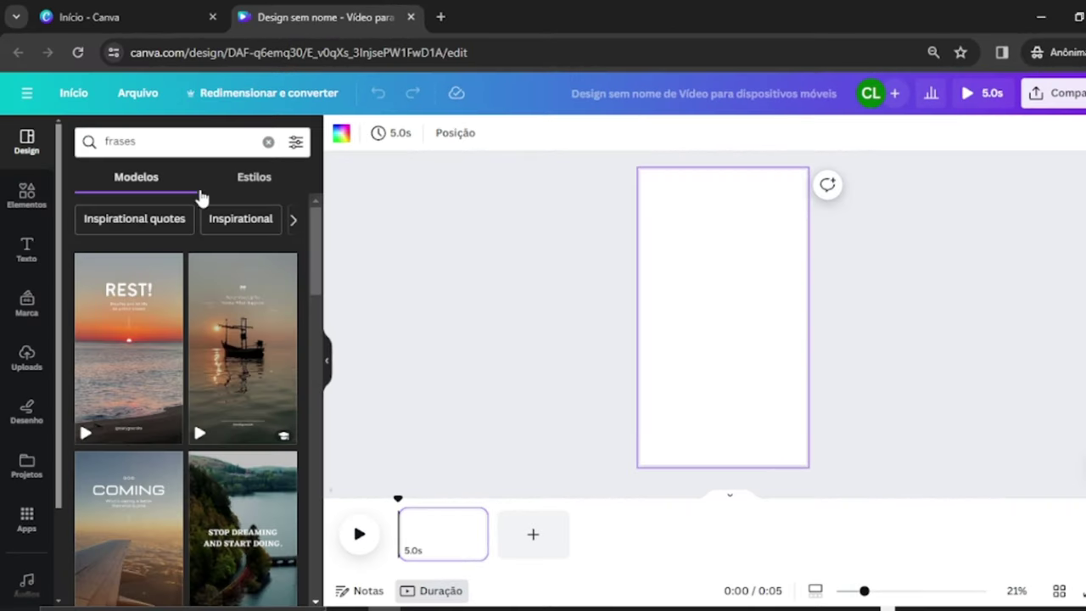
Apply all 4 pages of the "Motivational Quotes Instagram Reel Video" template with the beach sunset
{"action": "scroll", "coordinate": [73, 291], "scroll_direction": "down", "scroll_amount": 2}
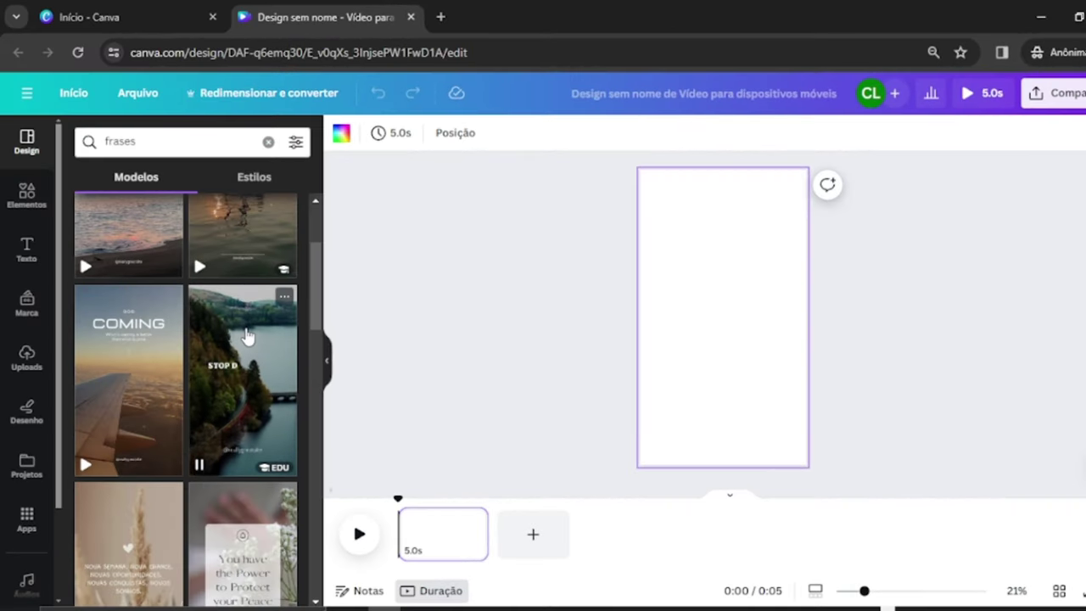
{"action": "scroll", "coordinate": [243, 364], "scroll_direction": "down", "scroll_amount": 2}
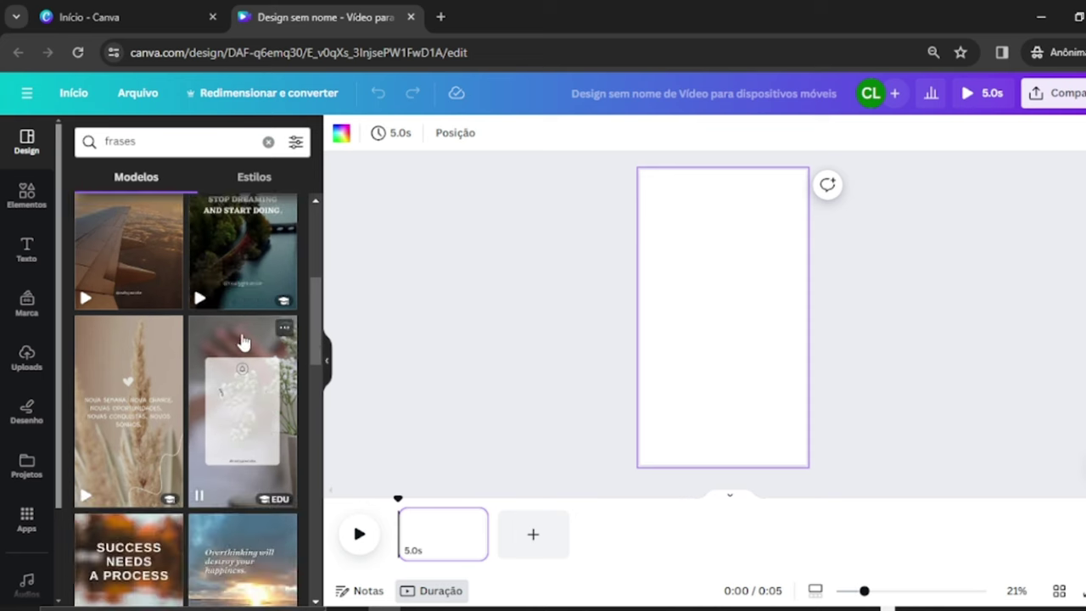
{"action": "scroll", "coordinate": [243, 339], "scroll_direction": "up", "scroll_amount": 4}
{"action": "left_click", "coordinate": [243, 339]}
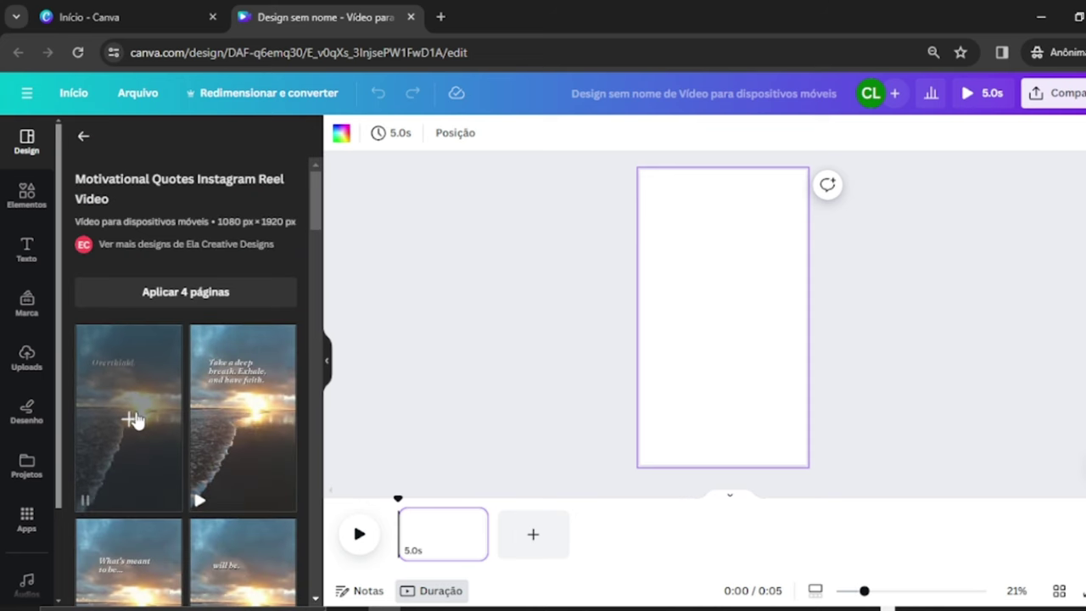
{"action": "left_click", "coordinate": [184, 301]}
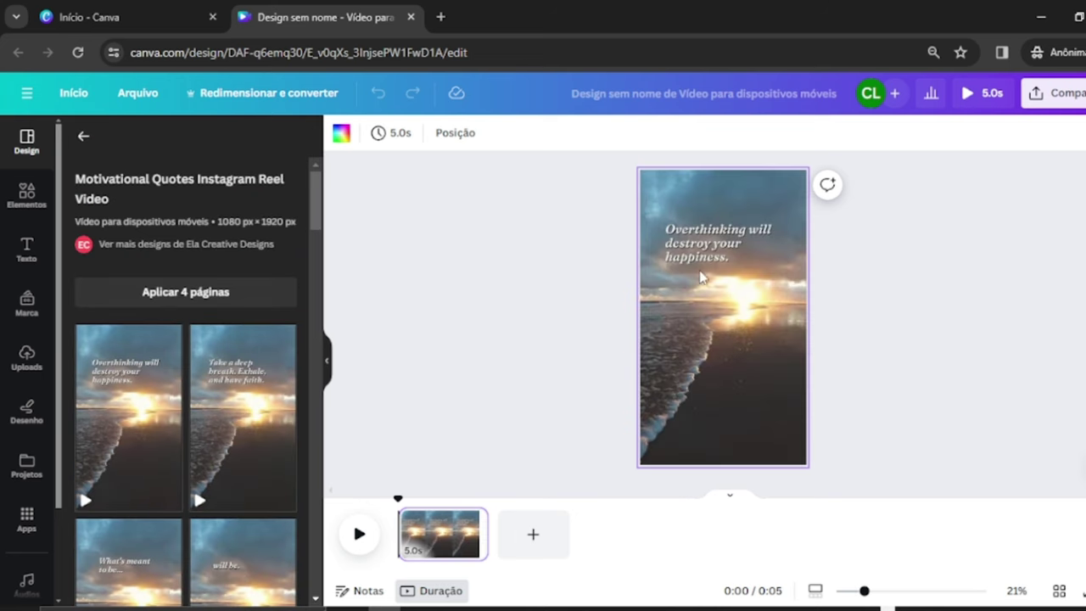
Preview the applied template and delete the sunset video background from the first page
{"action": "left_click", "coordinate": [358, 533]}
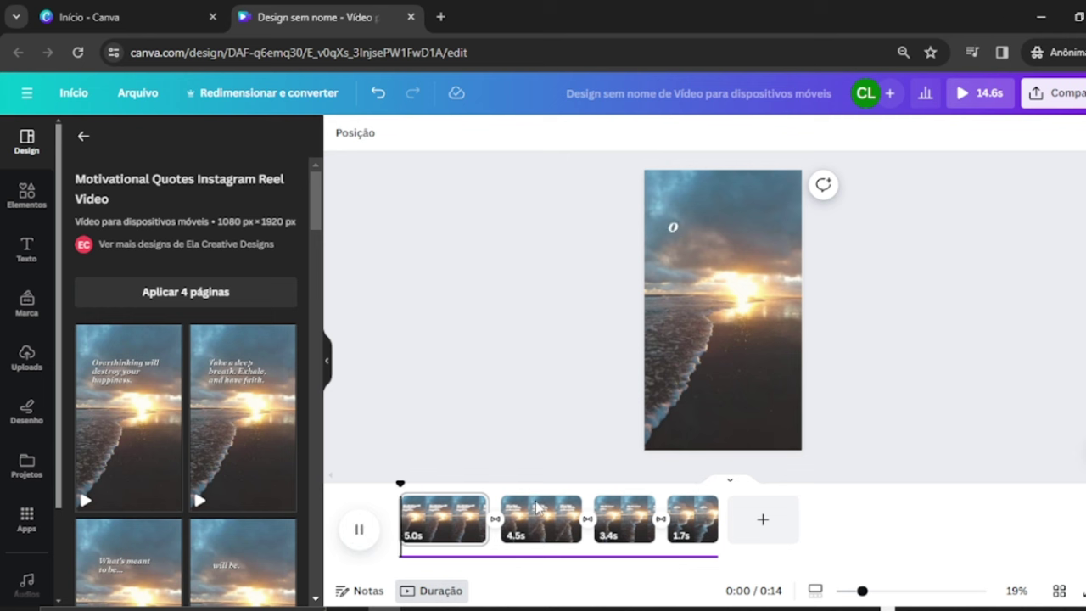
{"action": "left_click", "coordinate": [359, 528]}
{"action": "left_click", "coordinate": [696, 364]}
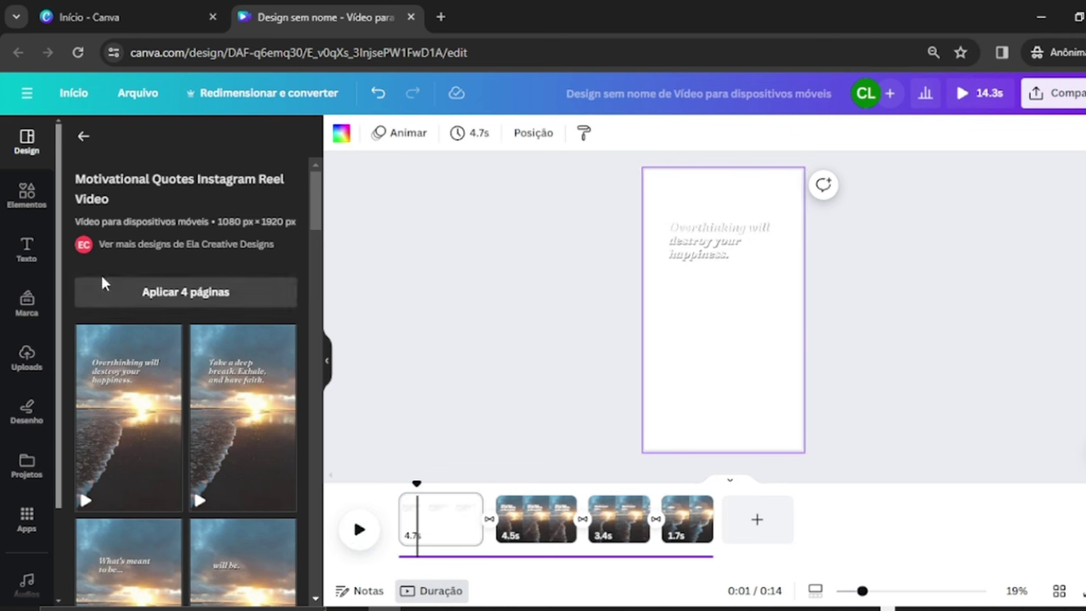
Search the elements for "city night" and set the 15-second blurred city lights video as the first page's background
{"action": "left_click", "coordinate": [30, 202]}
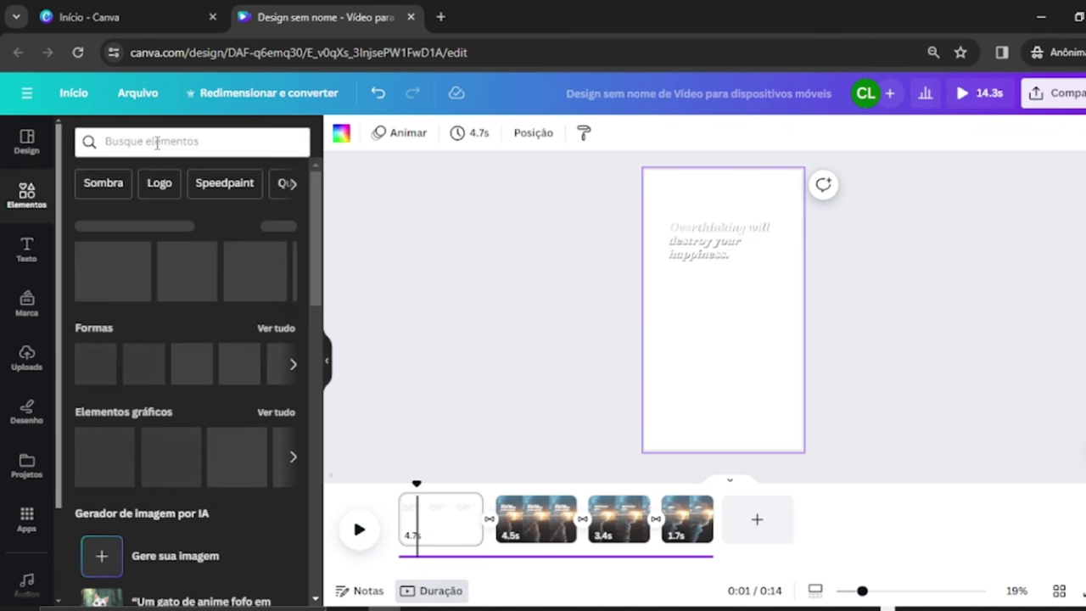
{"action": "left_click", "coordinate": [156, 142]}
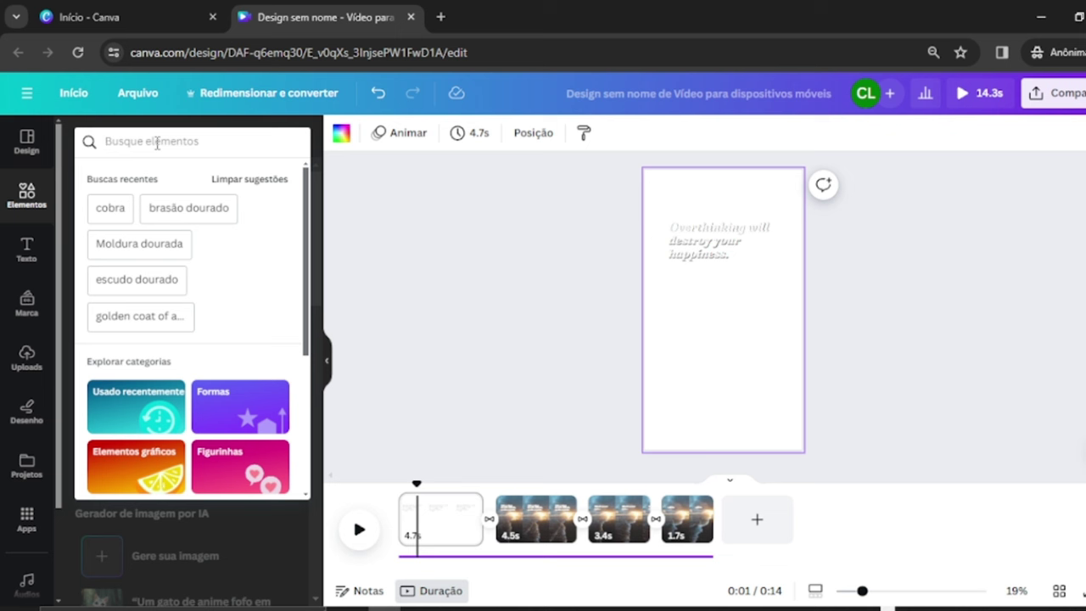
{"action": "type", "text": "city night"}
{"action": "key", "text": "Return"}
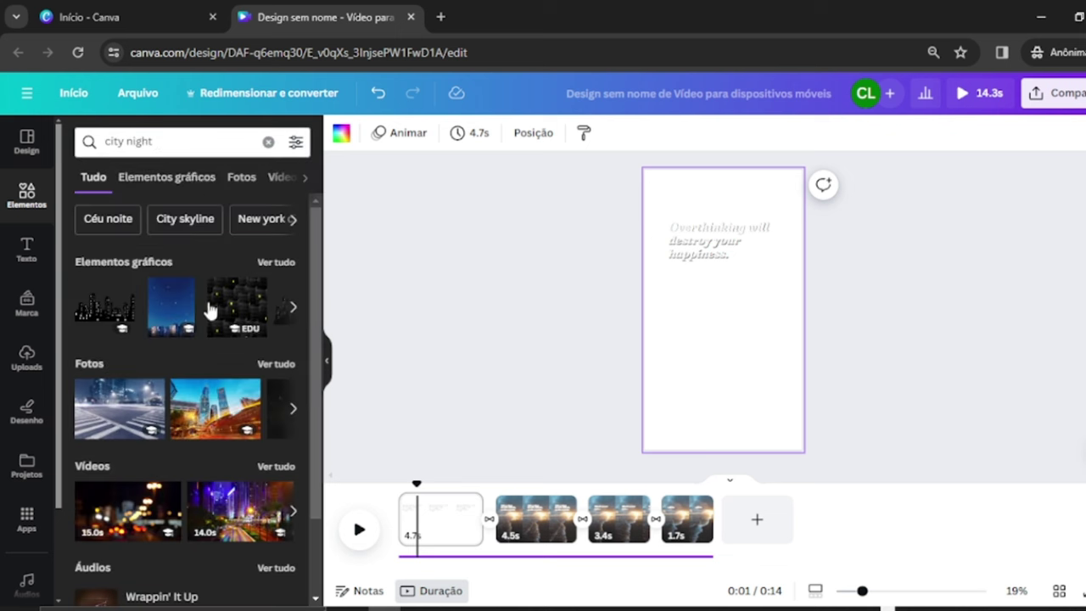
{"action": "scroll", "coordinate": [204, 369], "scroll_direction": "down", "scroll_amount": 1}
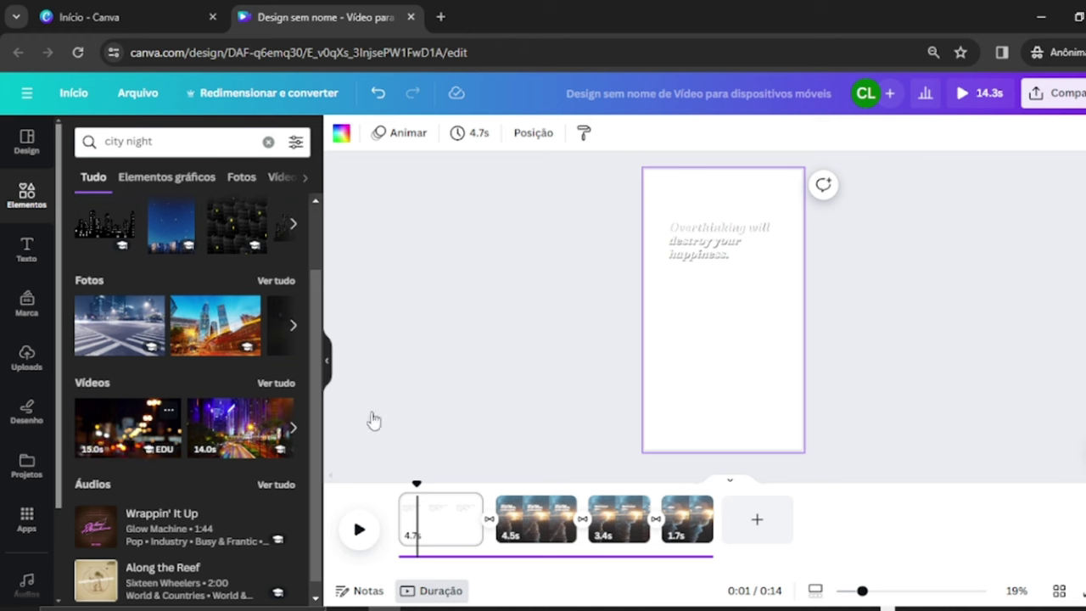
{"action": "left_click_drag", "start_coordinate": [373, 420], "coordinate": [932, 428]}
{"action": "left_click_drag", "start_coordinate": [715, 315], "coordinate": [684, 189]}
{"action": "left_click_drag", "start_coordinate": [887, 315], "coordinate": [905, 509]}
{"action": "left_click", "coordinate": [496, 377]}
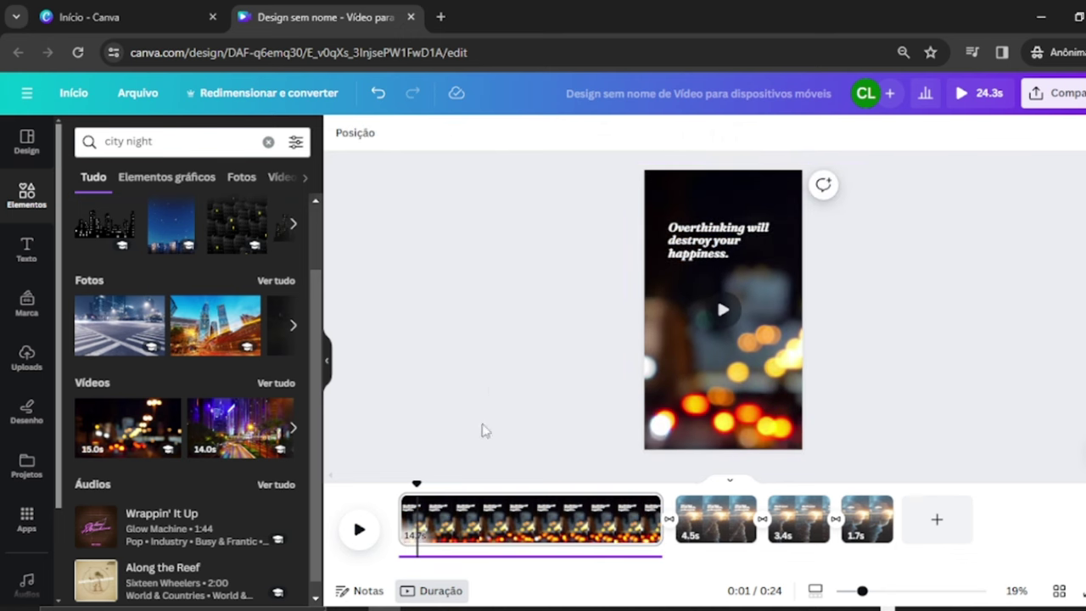
Replace the quote on the first page with "Você sabia?"
{"action": "left_click", "coordinate": [701, 243]}
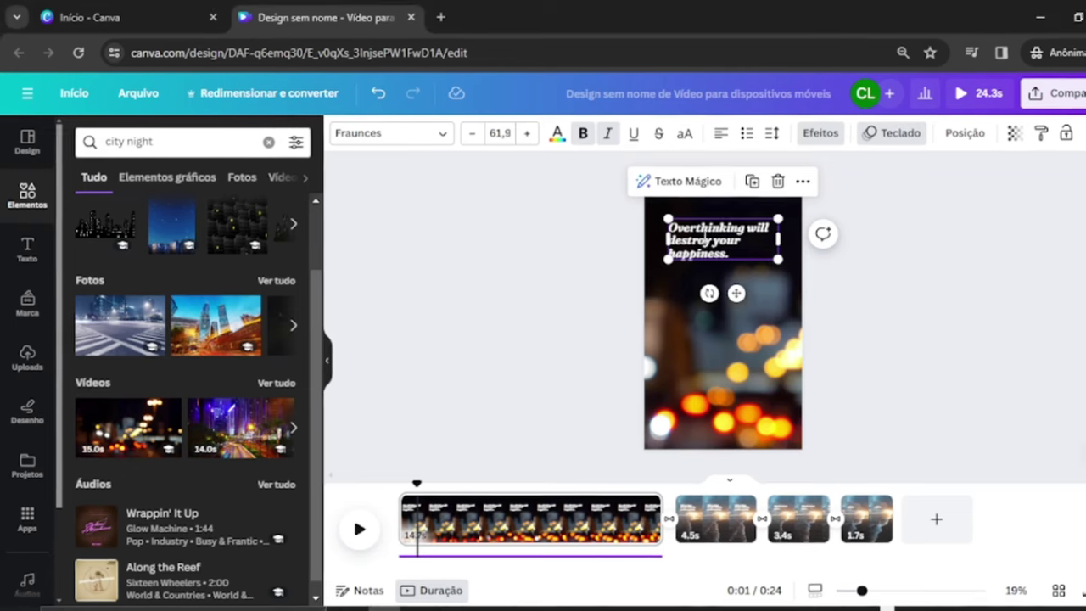
{"action": "double_click", "coordinate": [744, 251]}
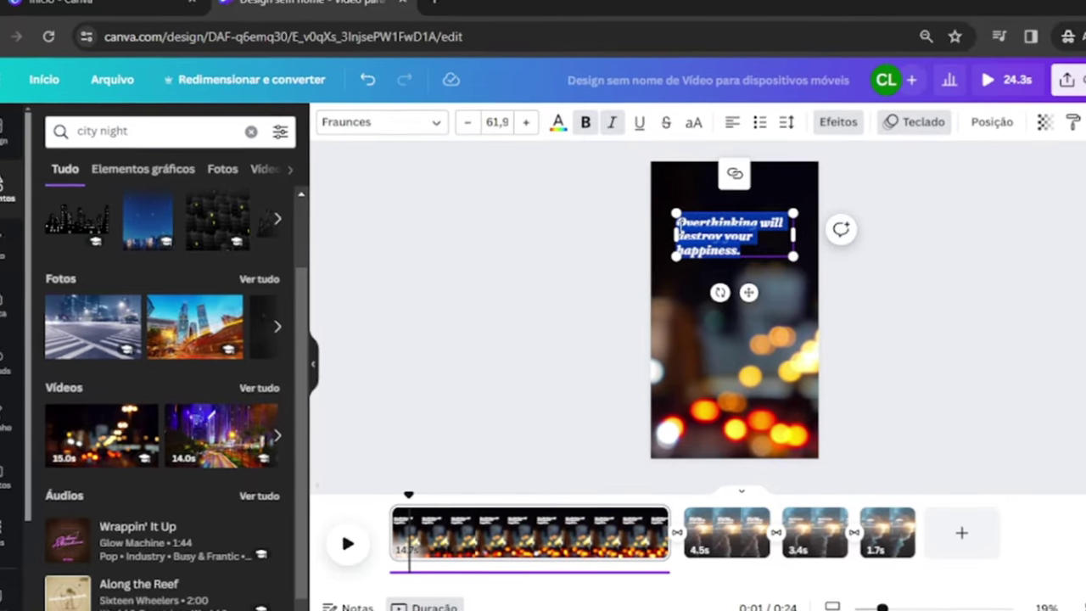
{"action": "type", "text": "Você sabia?"}
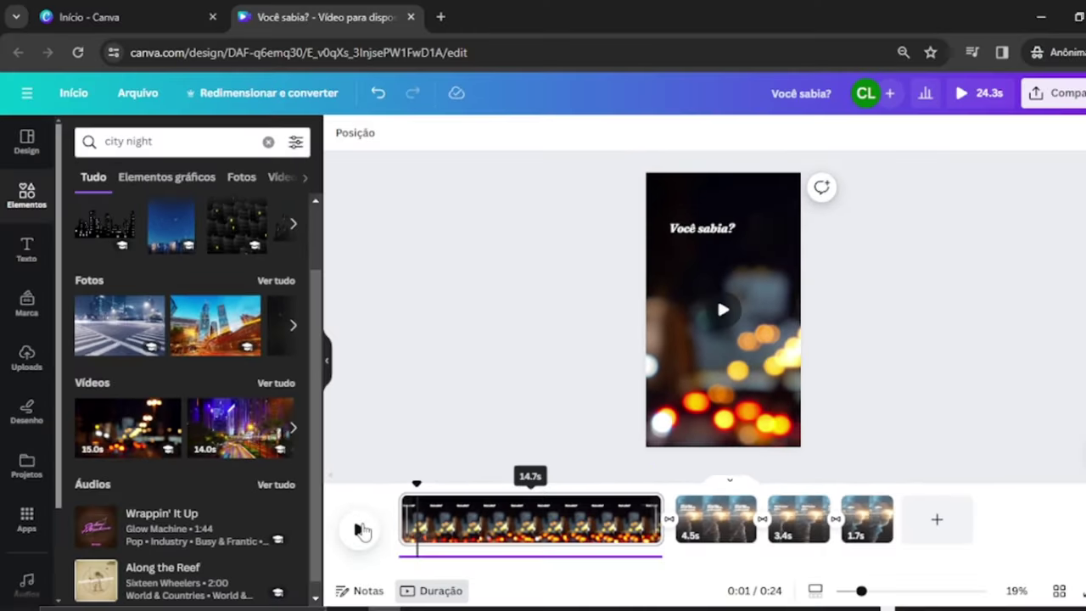
Preview the video, and replace the second page's quote with "A psicologia diz, antes de dormir:" enlarged to 85,7 in the middle of the page
{"action": "left_click", "coordinate": [358, 529]}
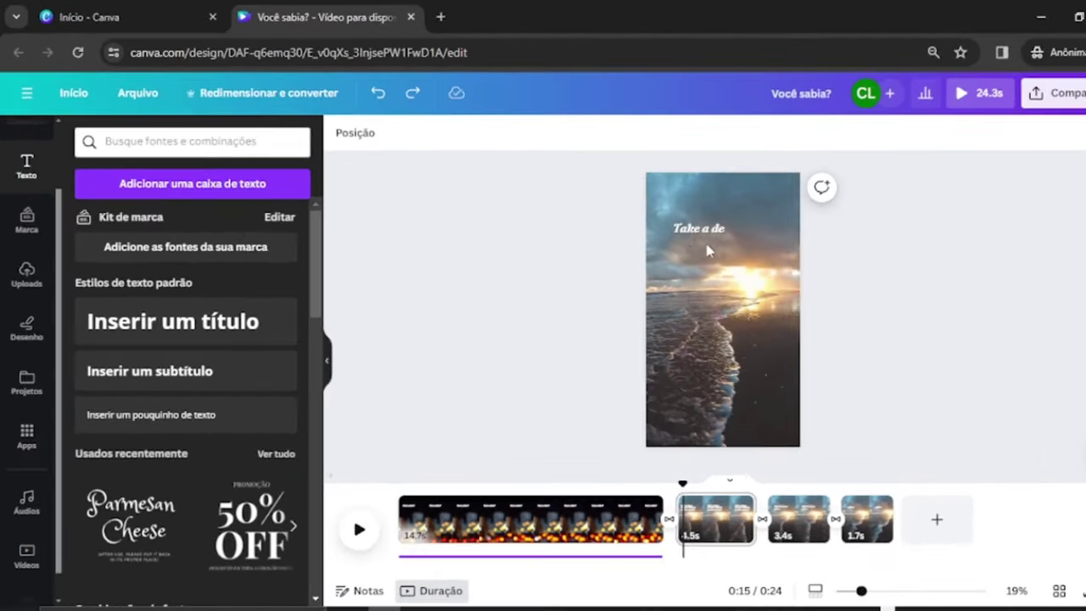
{"action": "left_click", "coordinate": [692, 240]}
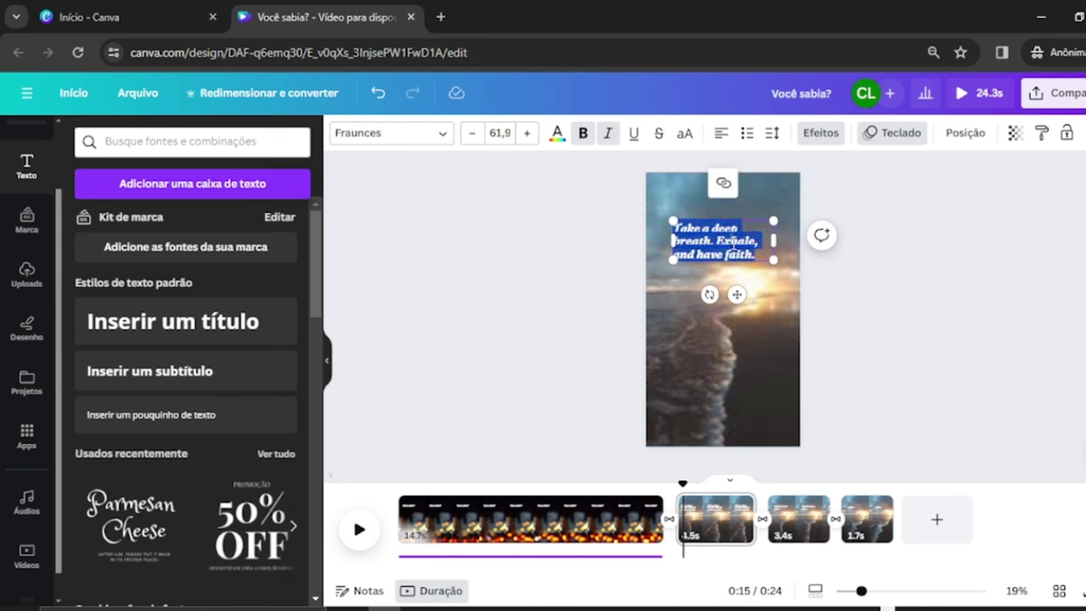
{"action": "key", "text": "ctrl+y"}
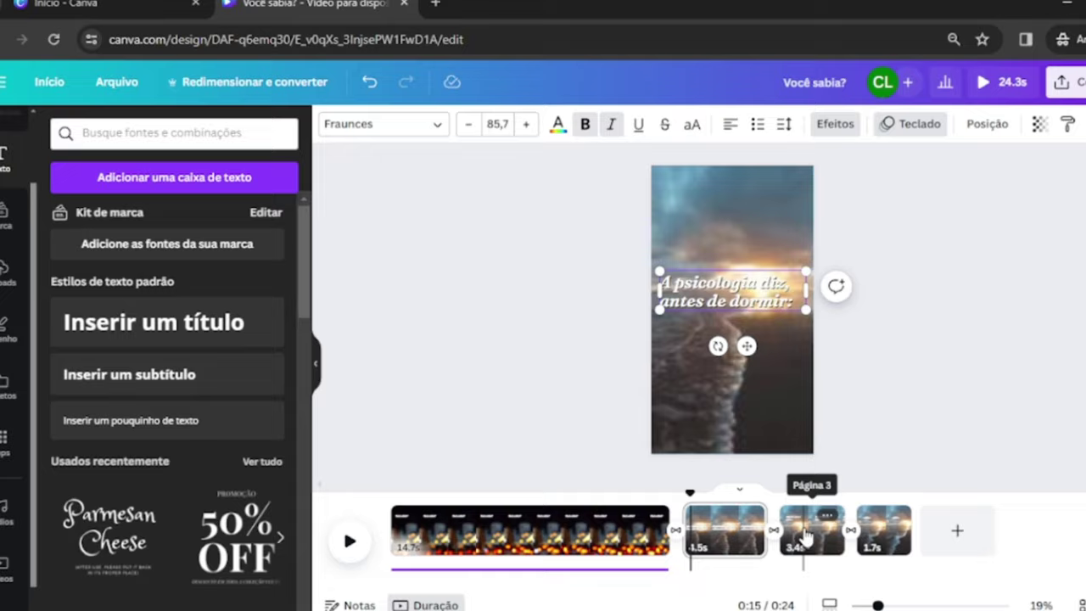
Replace the third page's quote with the text from sheet cell C2, and enlarge it to 101 across the middle of the page
{"action": "left_click", "coordinate": [793, 522]}
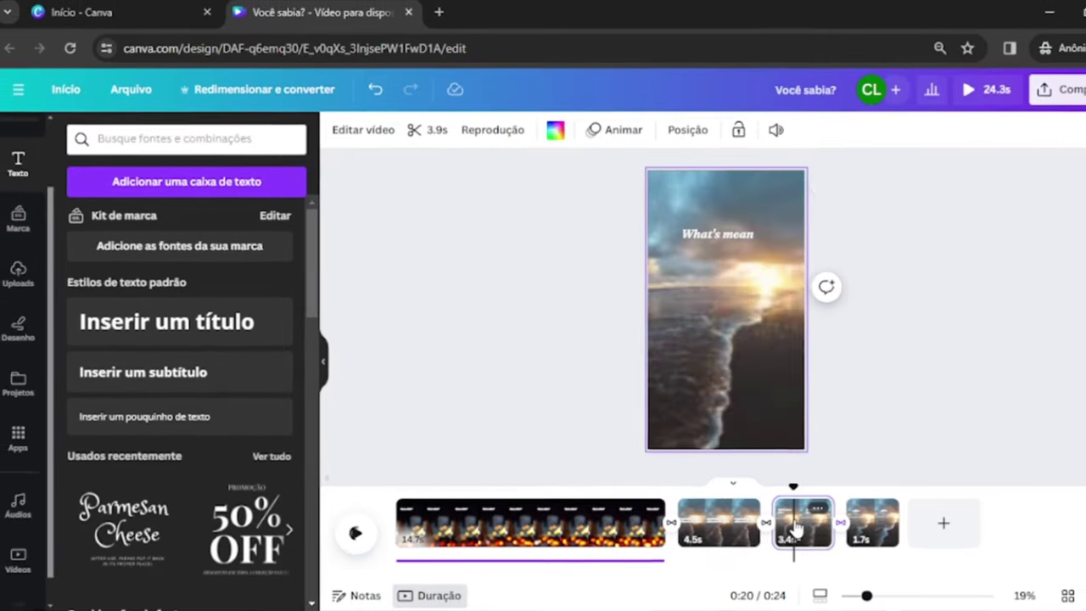
{"action": "key", "text": "alt+Tab"}
{"action": "left_click", "coordinate": [462, 243]}
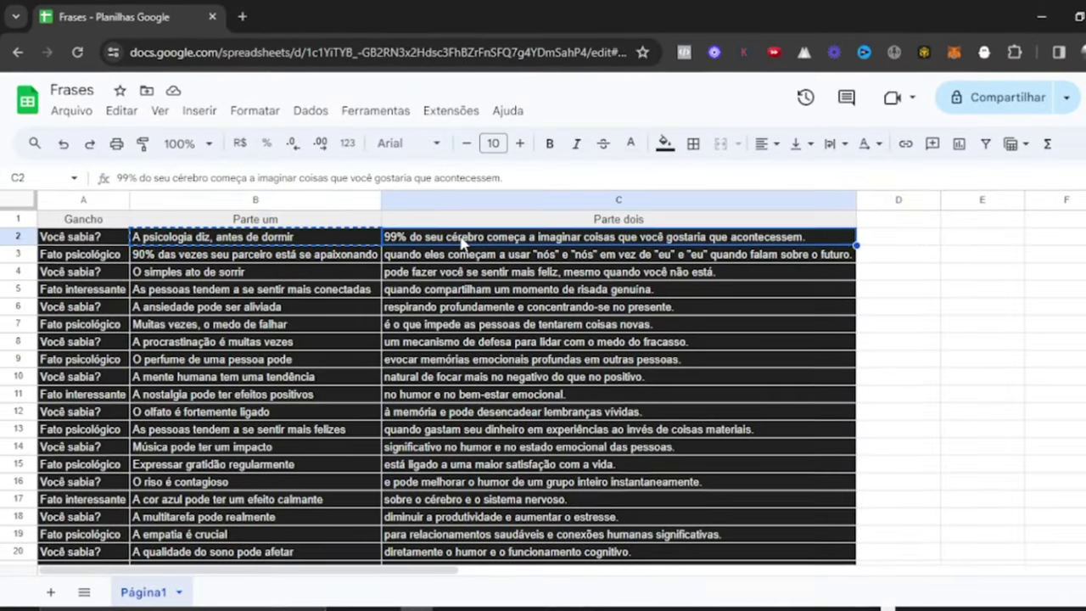
{"action": "key", "text": "alt+Tab"}
{"action": "left_click", "coordinate": [720, 234]}
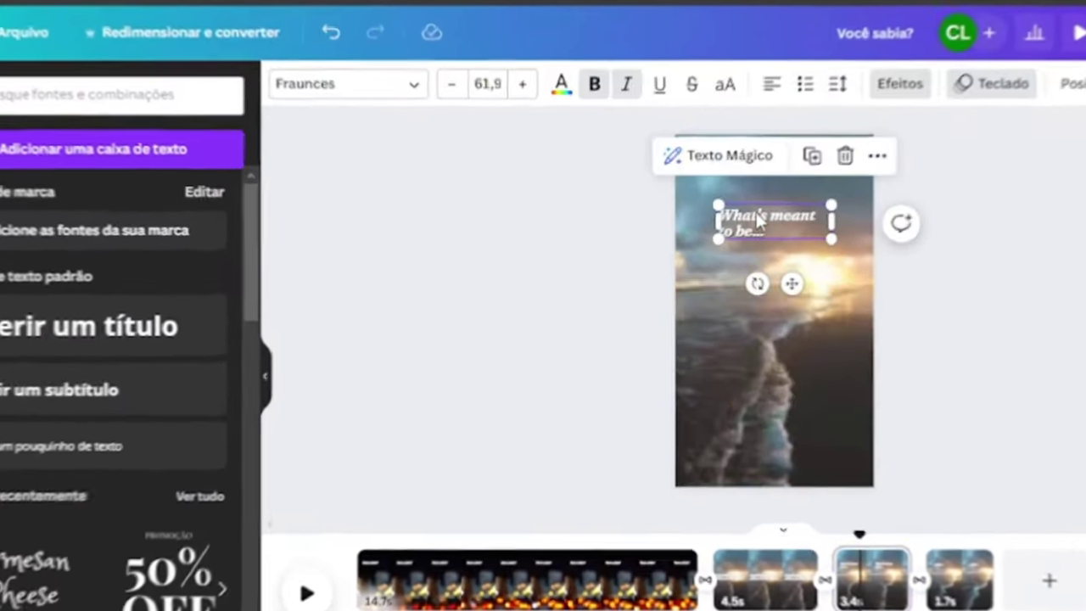
{"action": "type", "text": "99% do seu cérebro começa a imaginar coisas que você gostaria que acontecessem"}
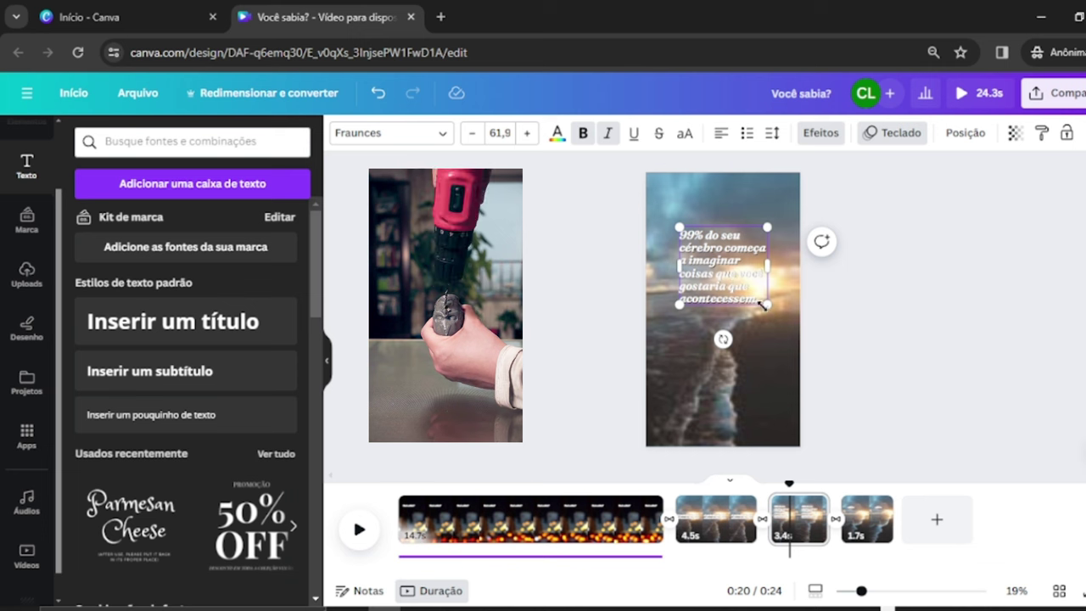
{"action": "left_click_drag", "start_coordinate": [761, 305], "coordinate": [824, 352]}
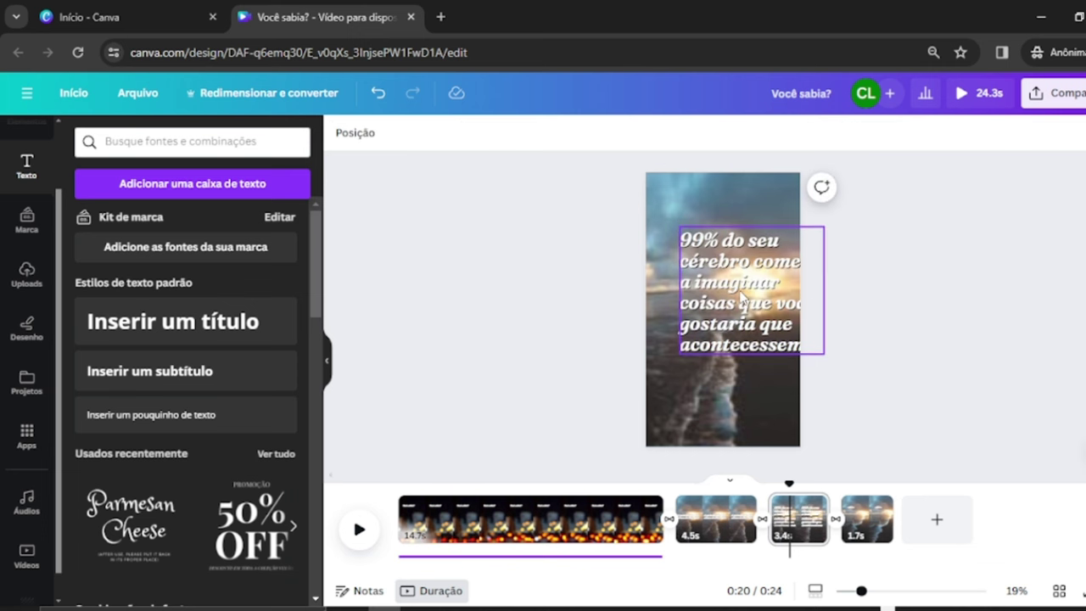
{"action": "left_click_drag", "start_coordinate": [741, 297], "coordinate": [712, 304]}
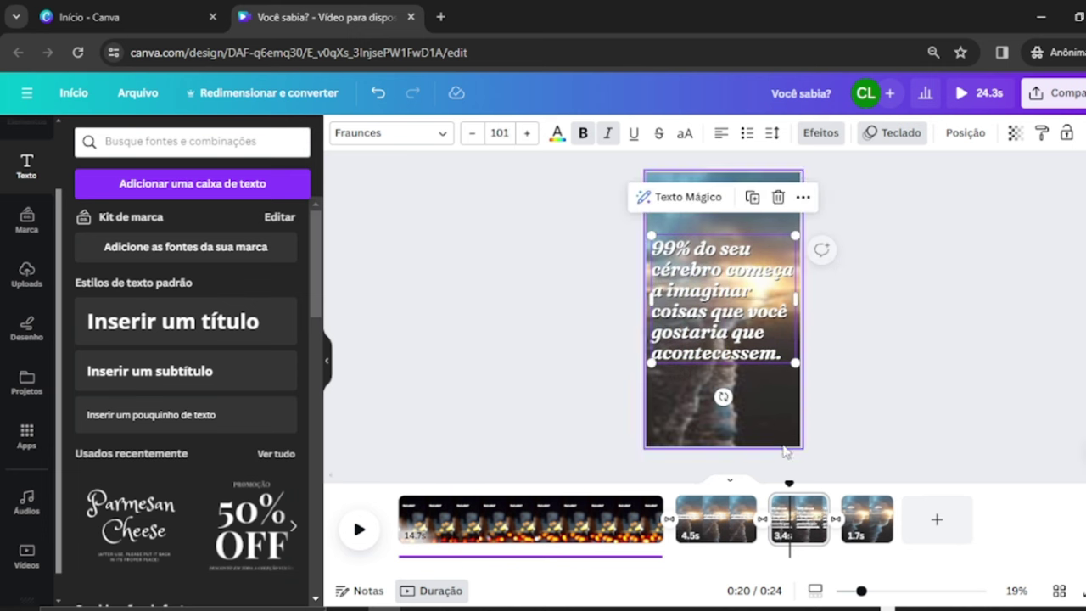
Replace the quote on the fourth page with "Deixe seu like :)"
{"action": "left_click", "coordinate": [865, 519]}
{"action": "left_click", "coordinate": [693, 241]}
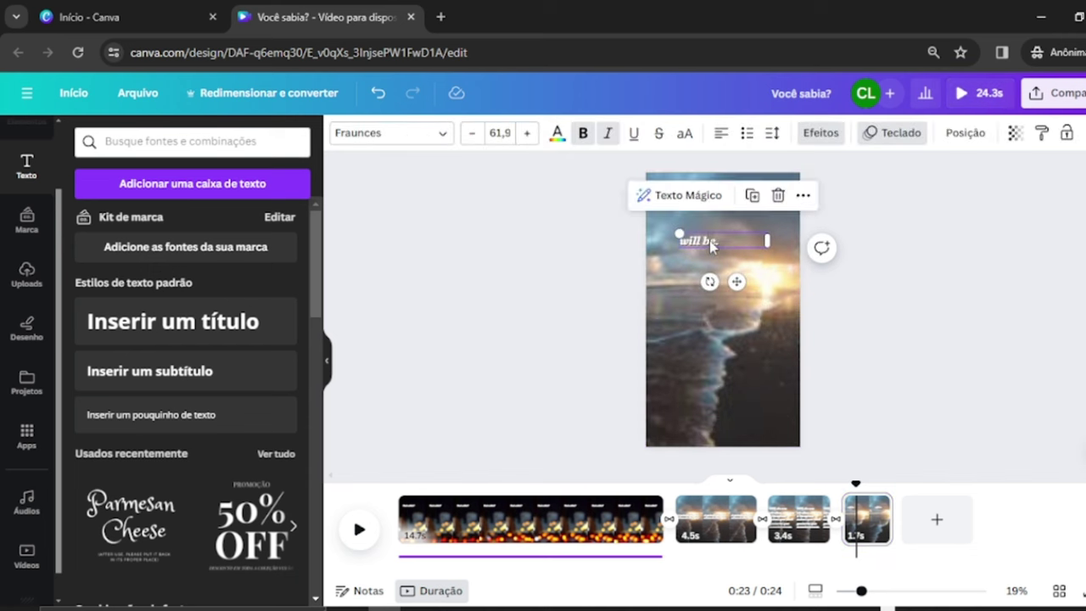
{"action": "left_click", "coordinate": [711, 244]}
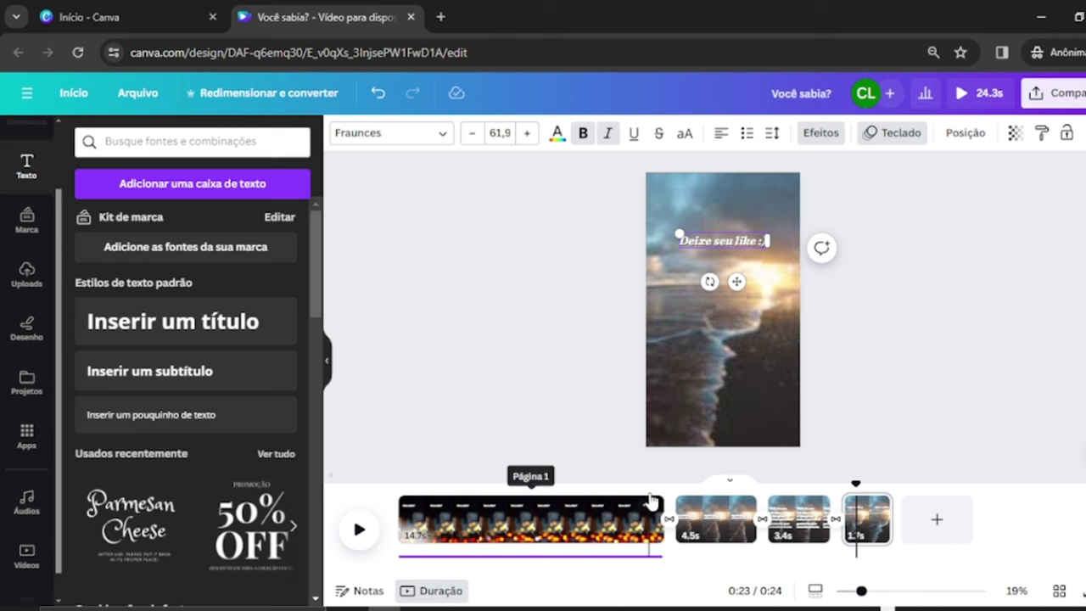
Increase the size of "Você sabia?" on the first page to 65,9 and change its font to Eastman Compressed
{"action": "left_click", "coordinate": [422, 517]}
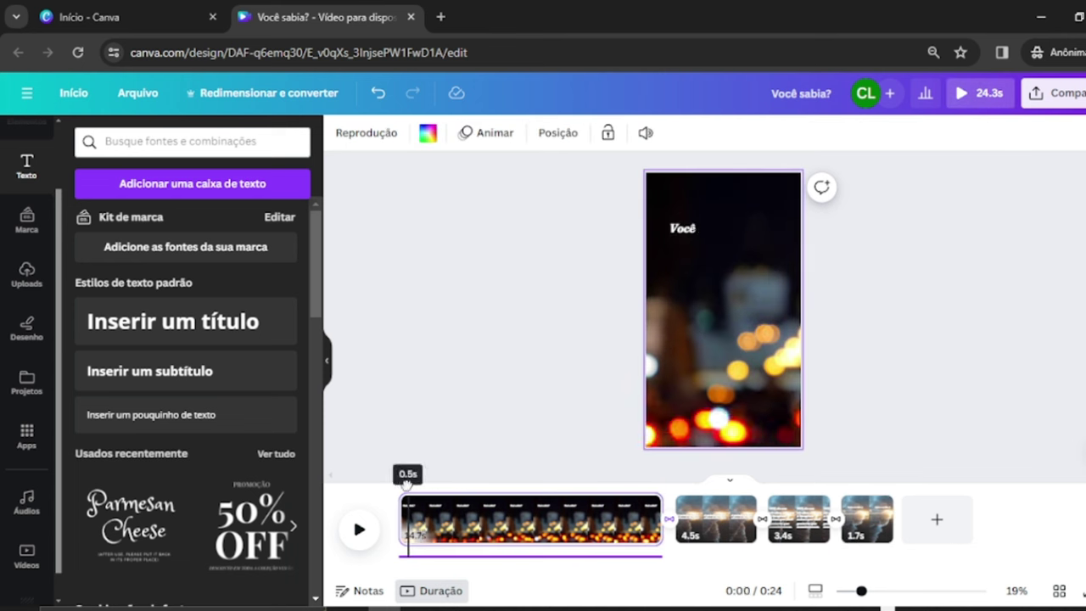
{"action": "left_click", "coordinate": [713, 232]}
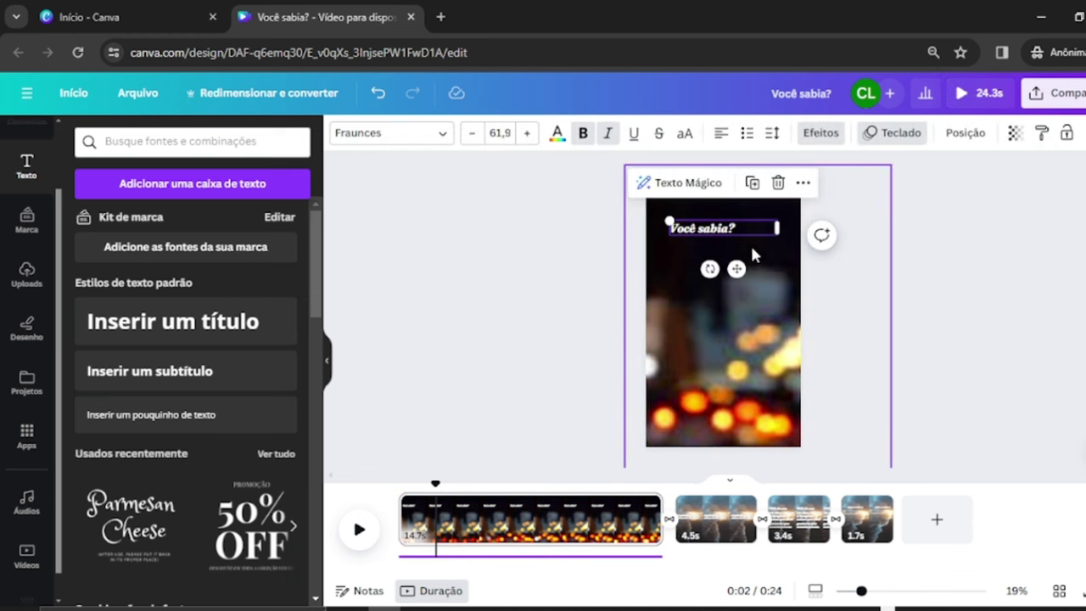
{"action": "left_click", "coordinate": [525, 134]}
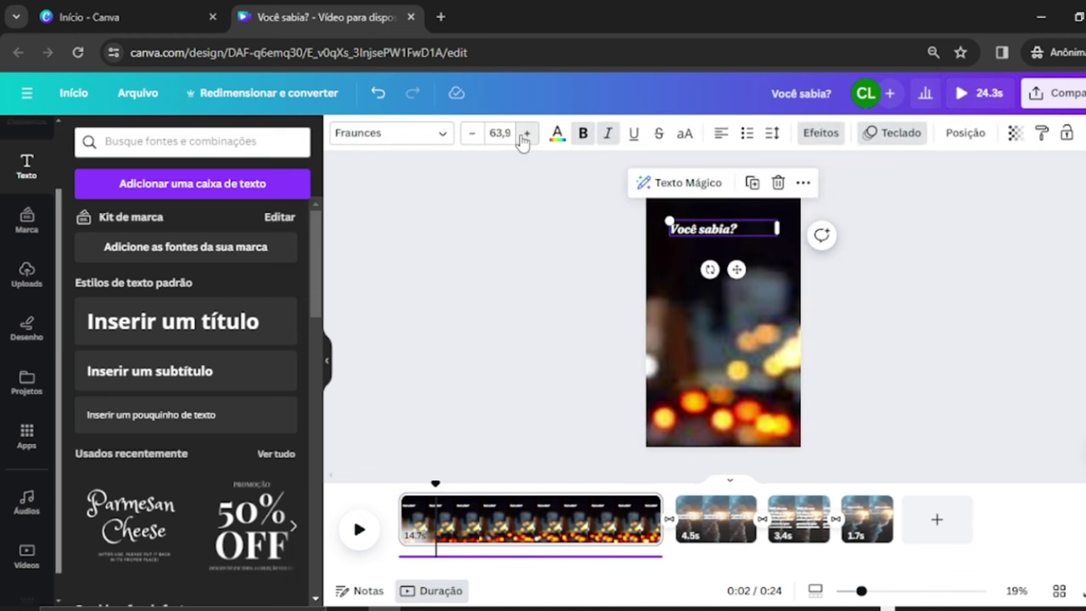
{"action": "left_click", "coordinate": [406, 136]}
{"action": "type", "text": "eas"}
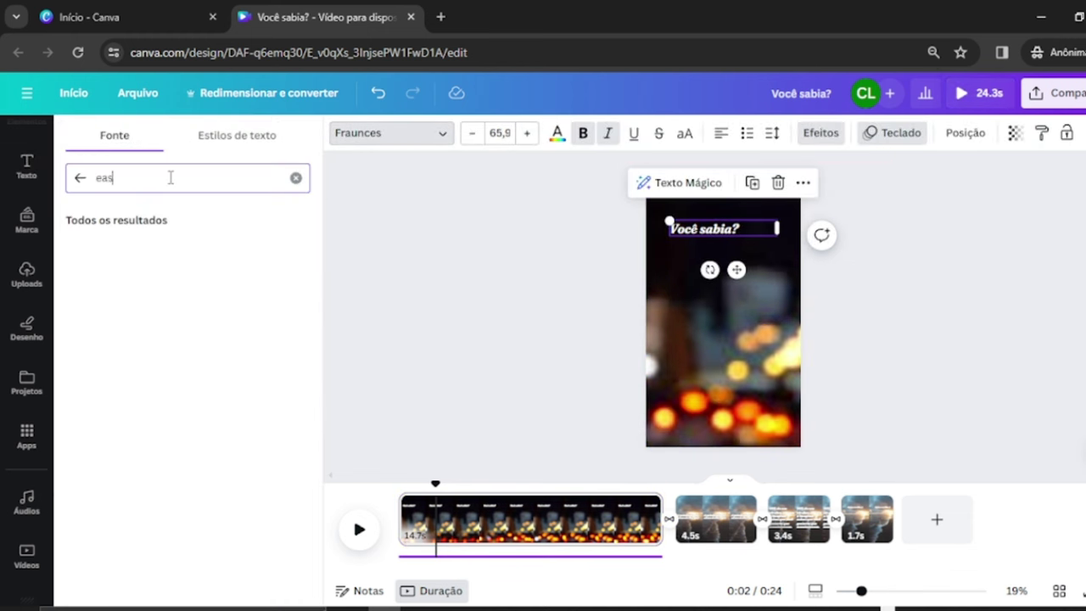
{"action": "type", "text": "t"}
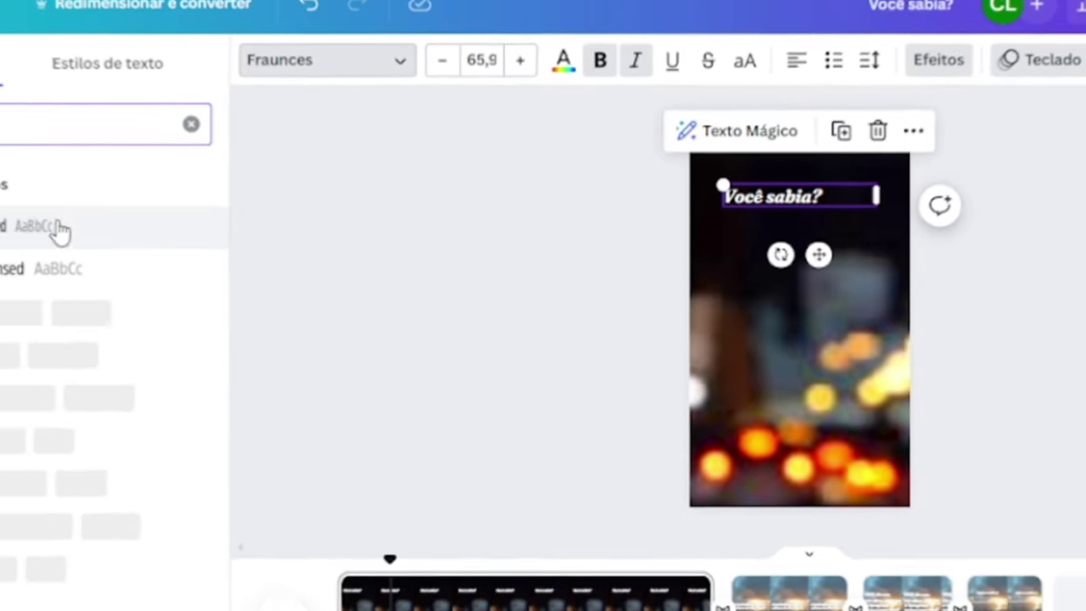
{"action": "left_click", "coordinate": [209, 248]}
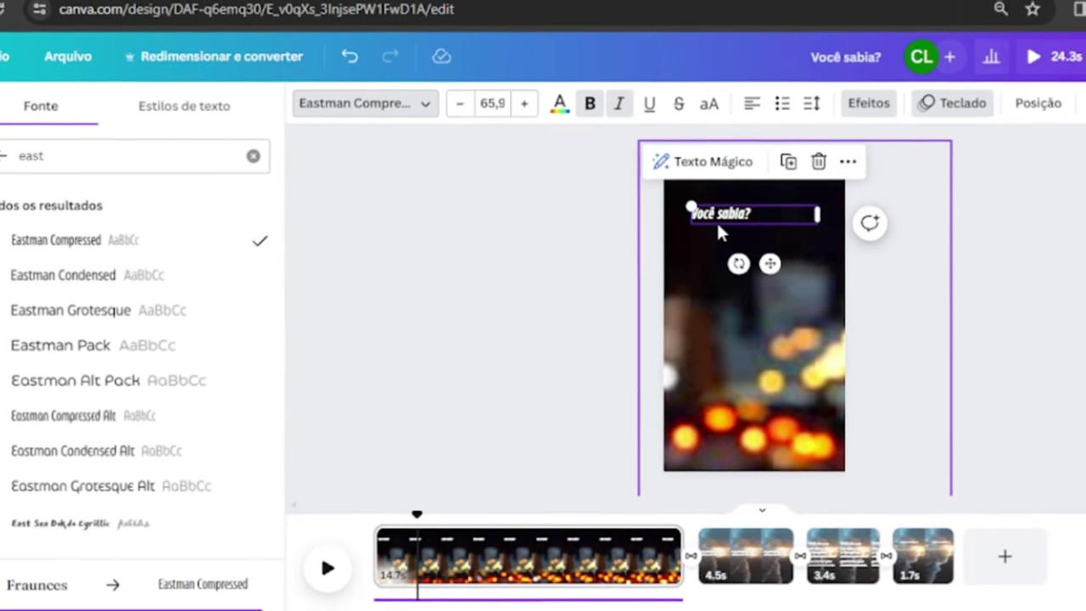
Increase the font size of "Você sabia?" to 75,9 and narrow its text box to fit the words
{"action": "left_click", "coordinate": [527, 112]}
{"action": "left_click", "coordinate": [526, 112]}
{"action": "left_click", "coordinate": [527, 112]}
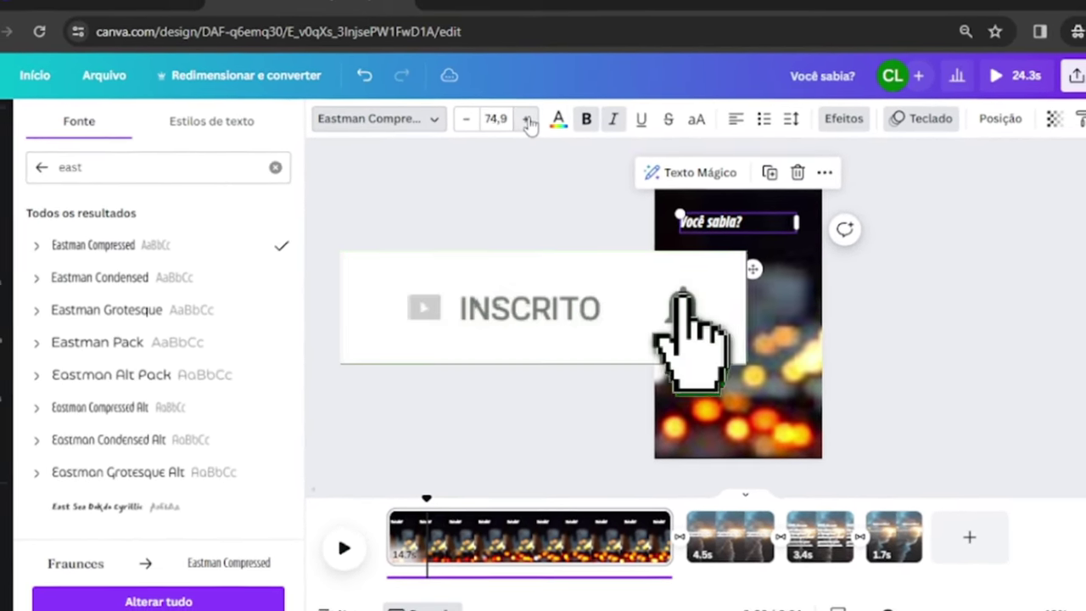
{"action": "left_click", "coordinate": [527, 112]}
{"action": "left_click_drag", "start_coordinate": [787, 231], "coordinate": [738, 237]}
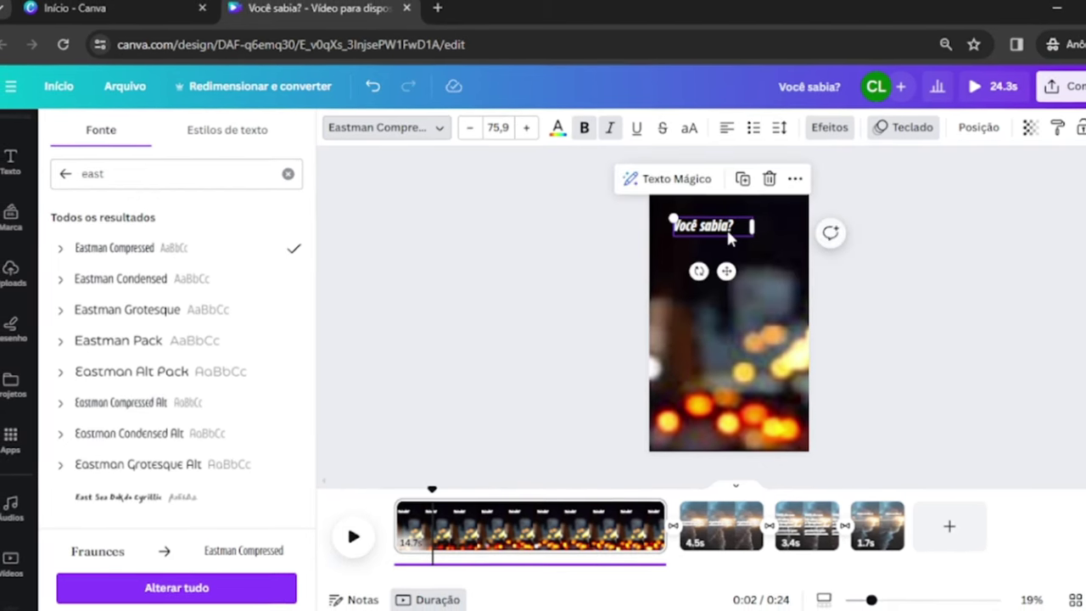
Set the font size of "Você sabia?" to 144, scale it up to 246 and place it within the page
{"action": "left_click", "coordinate": [498, 128]}
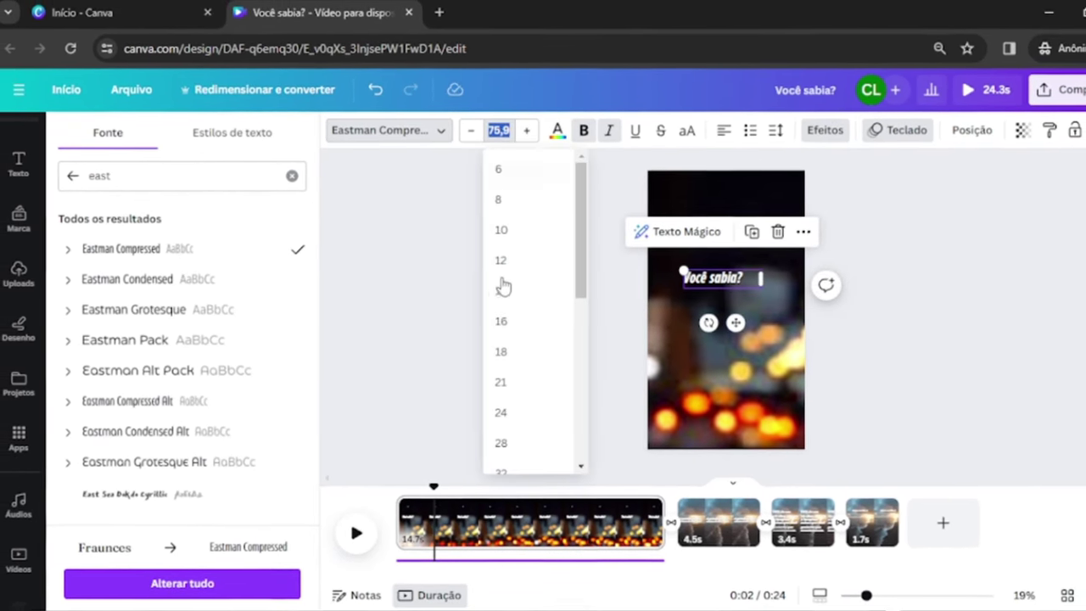
{"action": "scroll", "coordinate": [509, 305], "scroll_direction": "down", "scroll_amount": 4}
{"action": "scroll", "coordinate": [534, 384], "scroll_direction": "down", "scroll_amount": 2}
{"action": "left_click", "coordinate": [528, 450]}
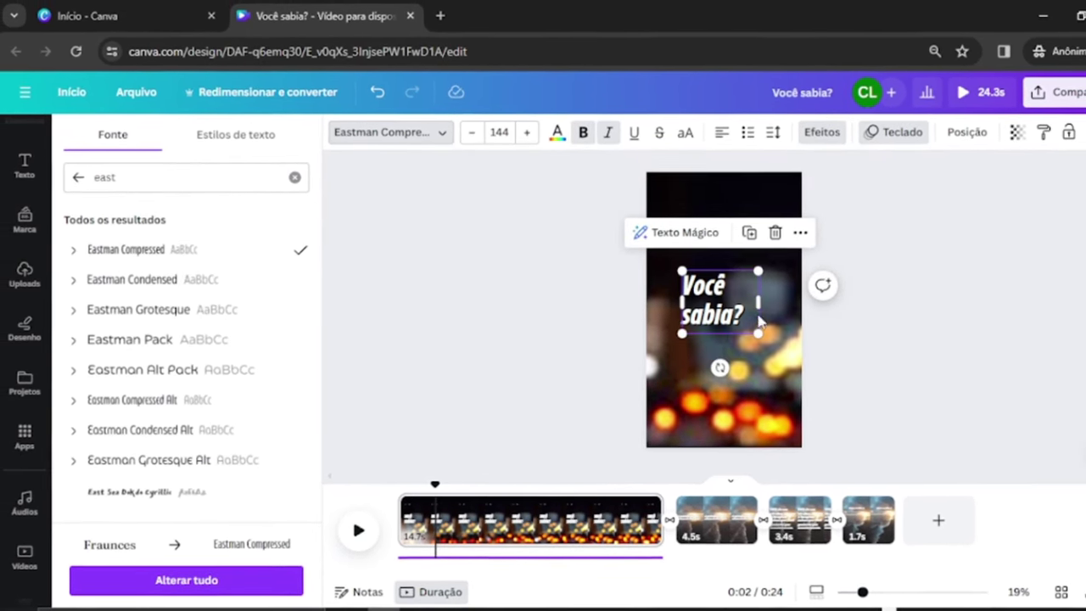
{"action": "left_click_drag", "start_coordinate": [760, 337], "coordinate": [811, 377]}
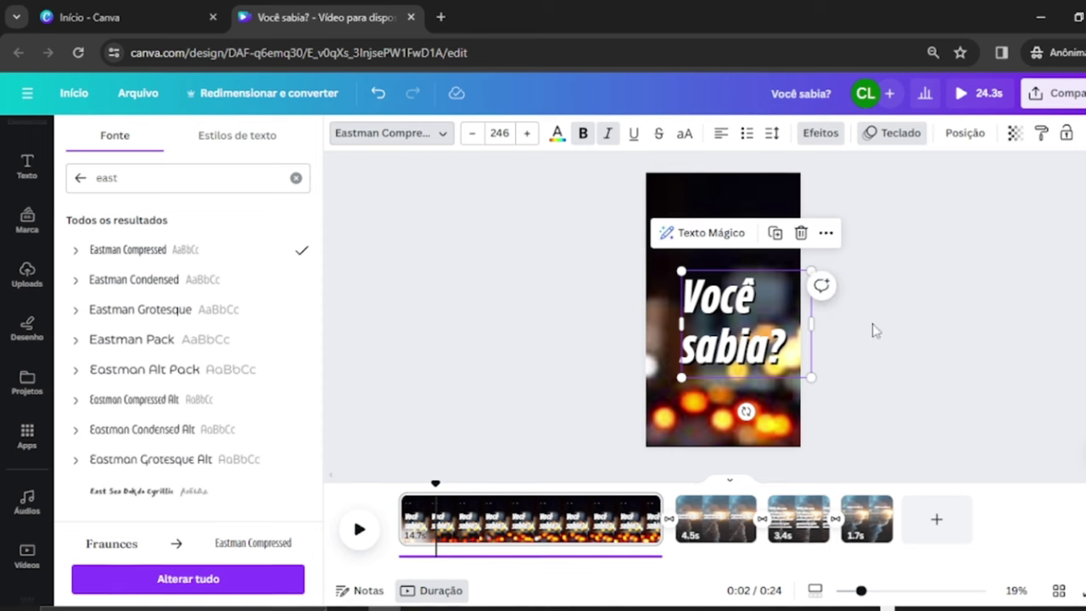
{"action": "left_click", "coordinate": [746, 333]}
{"action": "left_click_drag", "start_coordinate": [746, 332], "coordinate": [726, 299]}
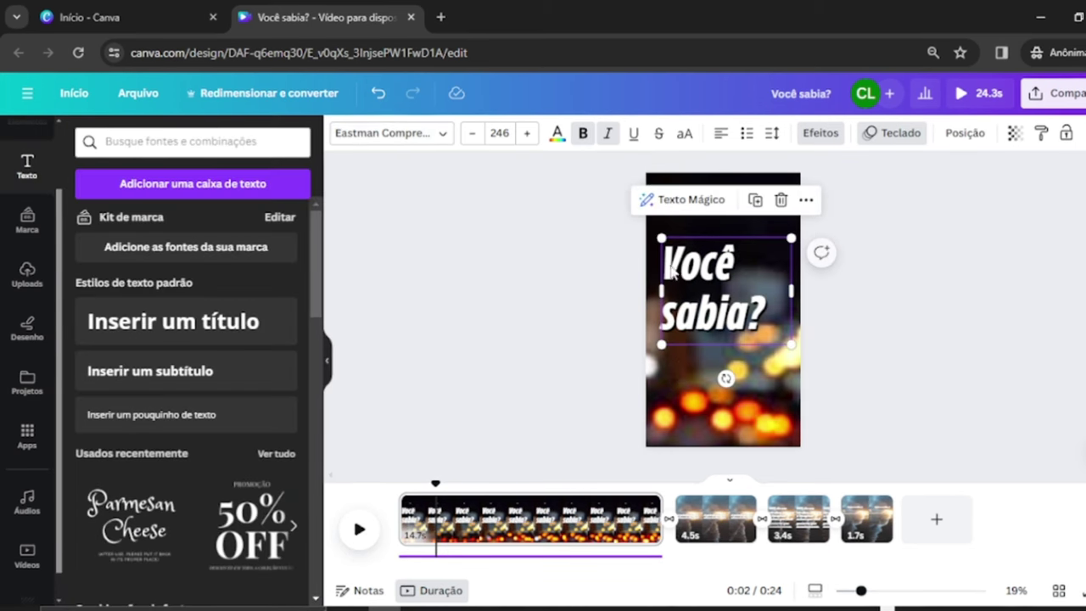
Change the font of "Você sabia?" to Eastman Grotesque Alt
{"action": "left_click", "coordinate": [393, 134]}
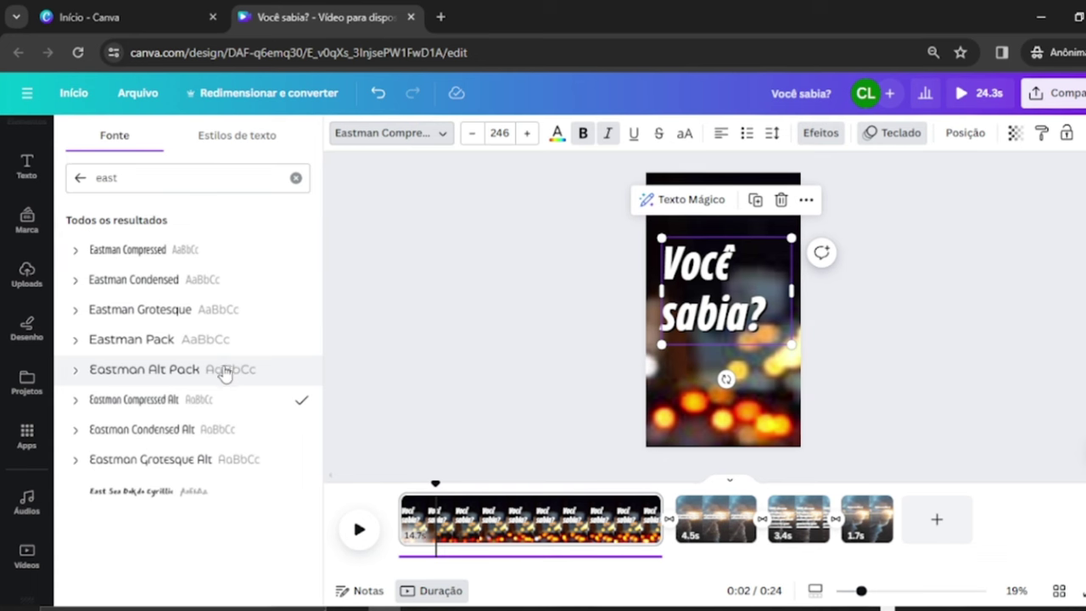
{"action": "left_click", "coordinate": [174, 492]}
{"action": "left_click", "coordinate": [178, 463]}
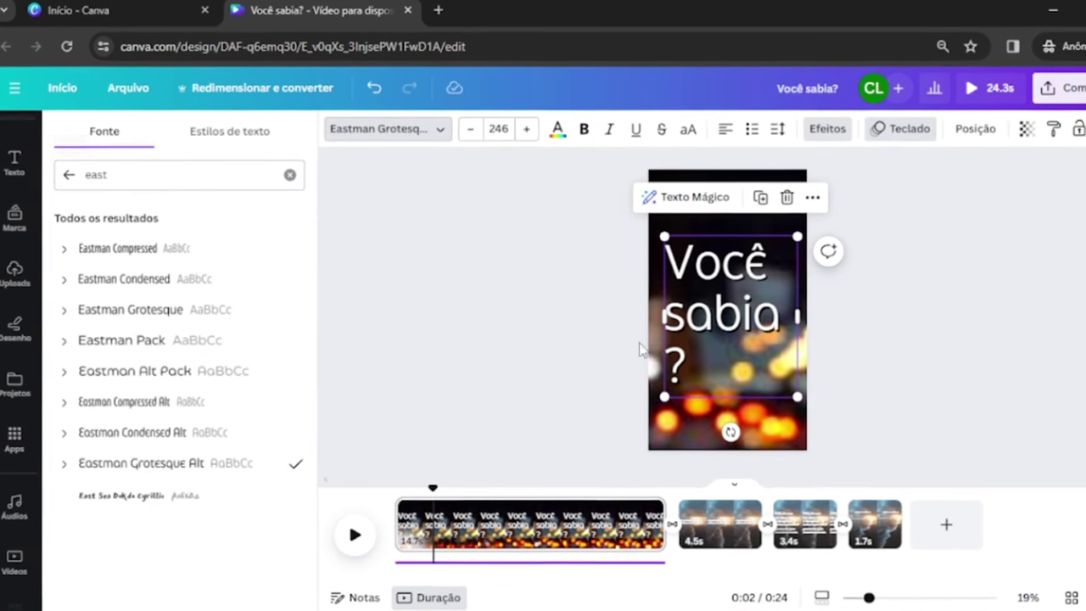
Reduce the font size of "Você sabia?" to 227 and move the text slightly lower, to the middle of the page
{"action": "left_click", "coordinate": [472, 131]}
{"action": "left_click", "coordinate": [472, 131]}
{"action": "left_click", "coordinate": [472, 131]}
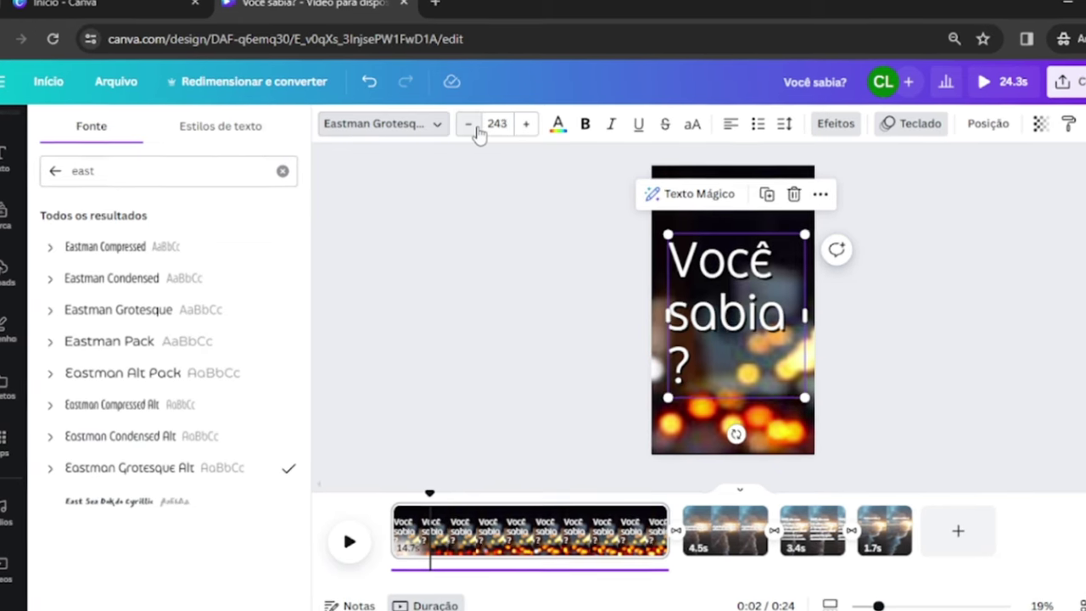
{"action": "left_click", "coordinate": [477, 129]}
{"action": "left_click", "coordinate": [476, 129]}
{"action": "left_click", "coordinate": [477, 129]}
{"action": "left_click", "coordinate": [476, 129]}
{"action": "left_click", "coordinate": [477, 129]}
{"action": "left_click", "coordinate": [477, 129]}
{"action": "left_click", "coordinate": [476, 129]}
{"action": "left_click", "coordinate": [476, 129]}
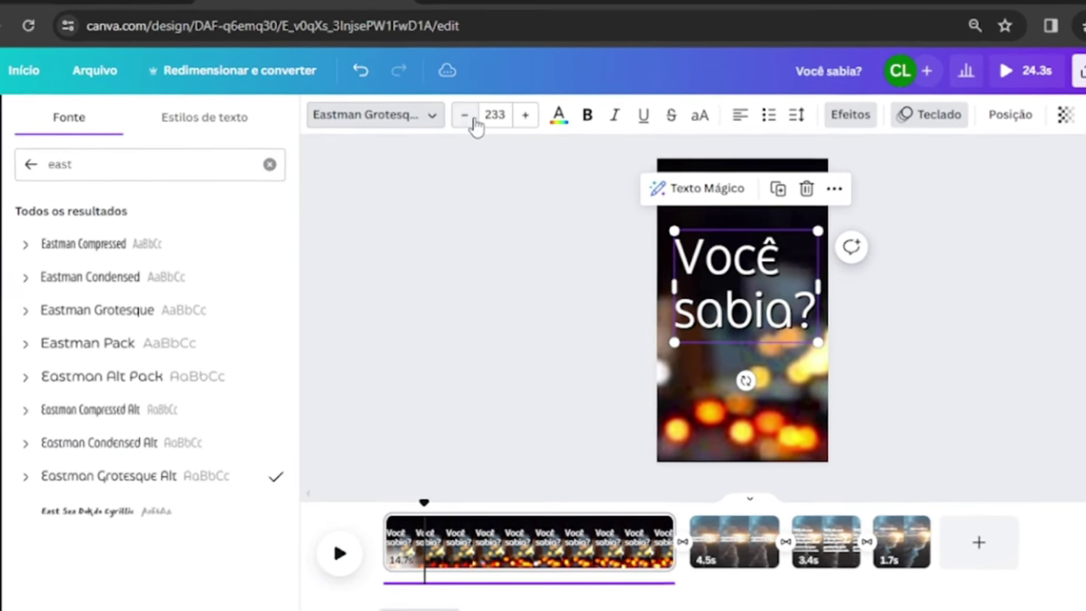
{"action": "left_click", "coordinate": [465, 117]}
{"action": "left_click", "coordinate": [465, 117]}
{"action": "left_click", "coordinate": [465, 117]}
{"action": "left_click", "coordinate": [465, 117]}
{"action": "left_click", "coordinate": [465, 117]}
{"action": "left_click", "coordinate": [465, 117]}
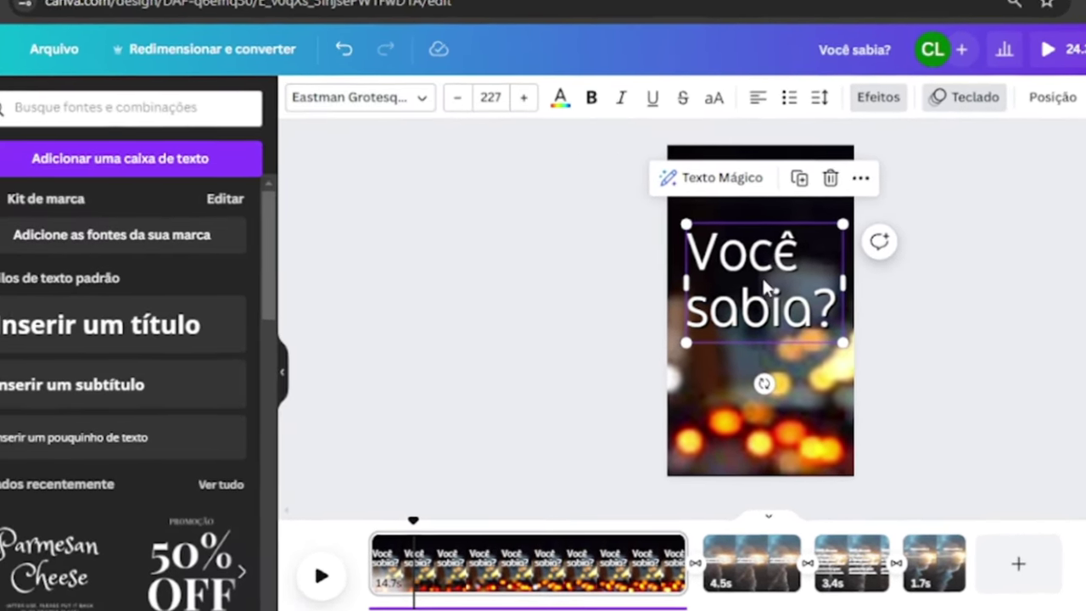
{"action": "left_click_drag", "start_coordinate": [695, 279], "coordinate": [698, 300]}
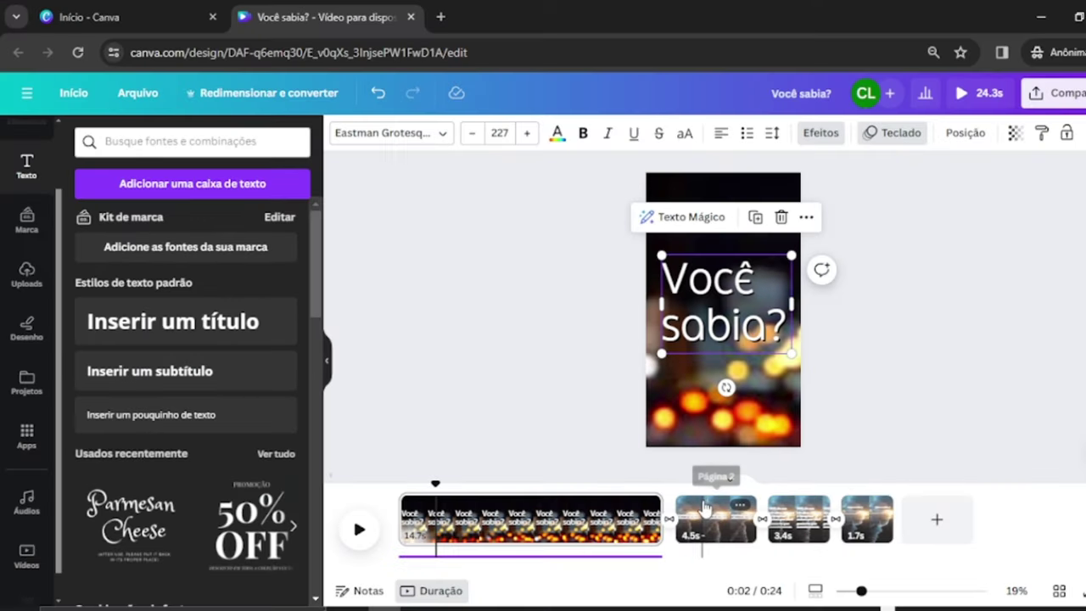
Reposition the third page's quote and centre-align its text, checking the second and fourth pages as well
{"action": "left_click", "coordinate": [704, 507]}
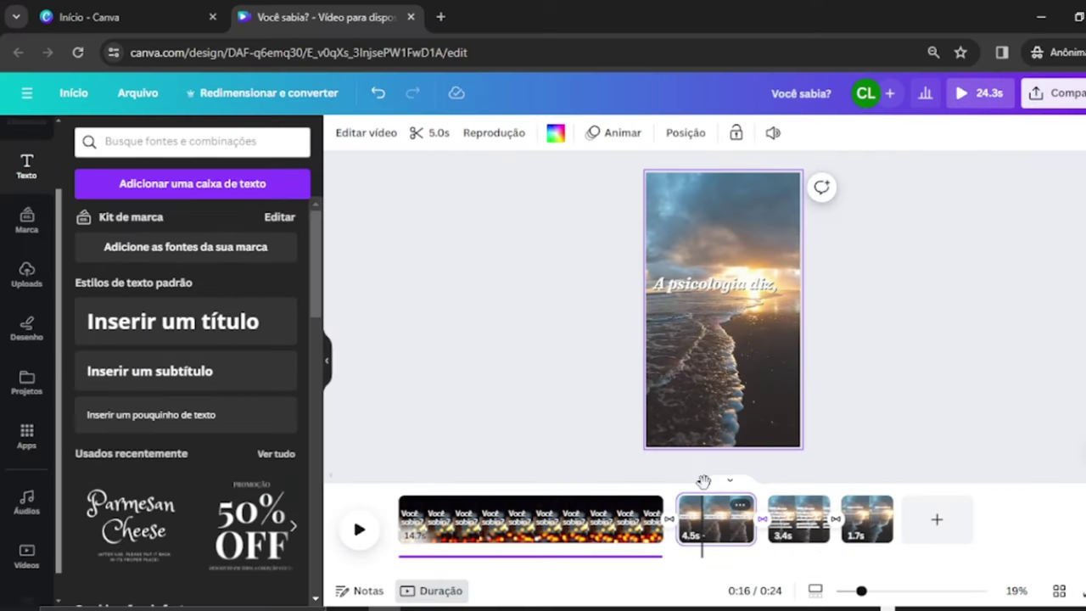
{"action": "left_click", "coordinate": [794, 511]}
{"action": "left_click", "coordinate": [696, 297]}
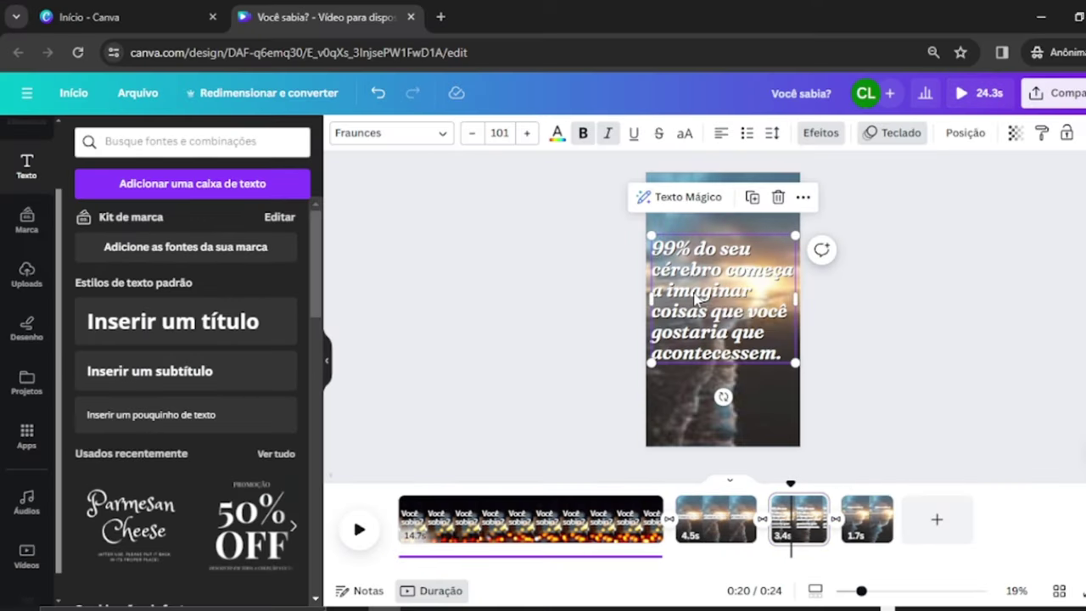
{"action": "left_click_drag", "start_coordinate": [703, 288], "coordinate": [728, 325]}
{"action": "left_click", "coordinate": [720, 133]}
{"action": "left_click", "coordinate": [863, 460]}
{"action": "left_click", "coordinate": [858, 516]}
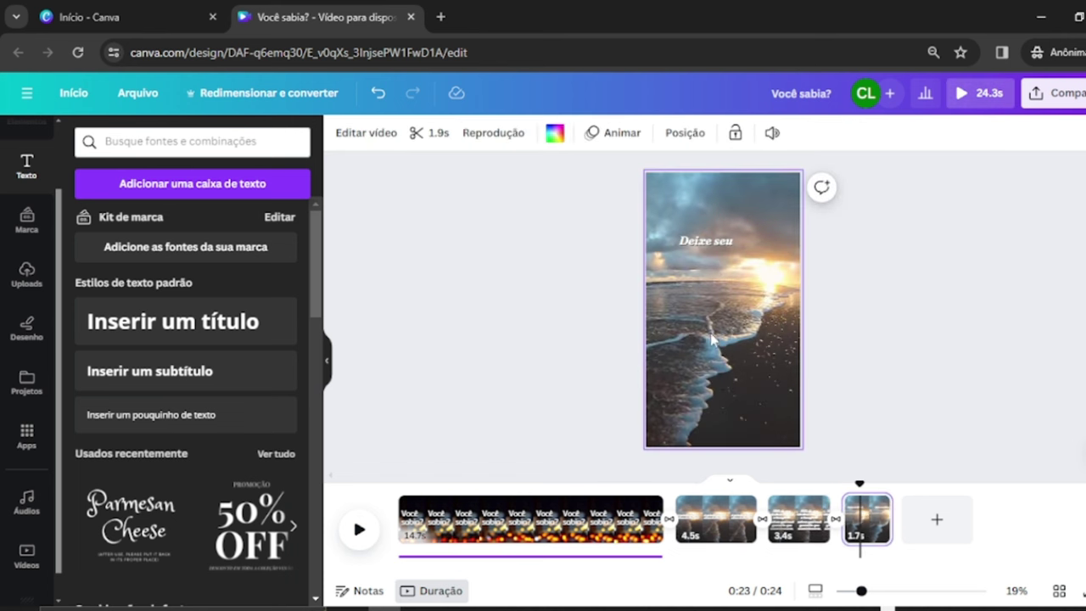
Search the apps for "lote", open the bulk-creation app and open its manual data-entry table to look over the sample rows
{"action": "left_click", "coordinate": [420, 516]}
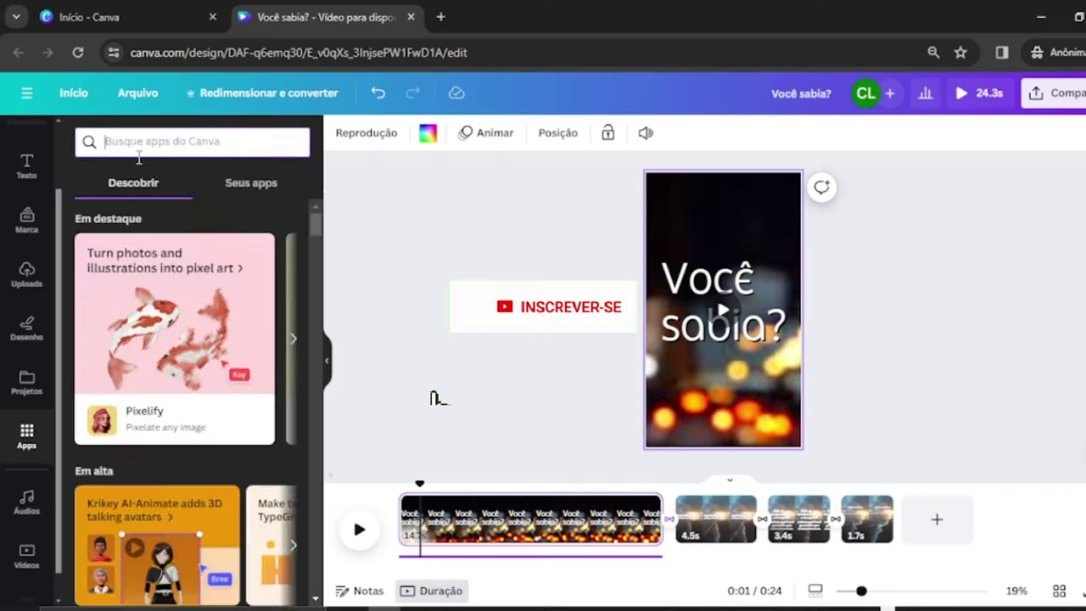
{"action": "left_click", "coordinate": [136, 142]}
{"action": "type", "text": "lote"}
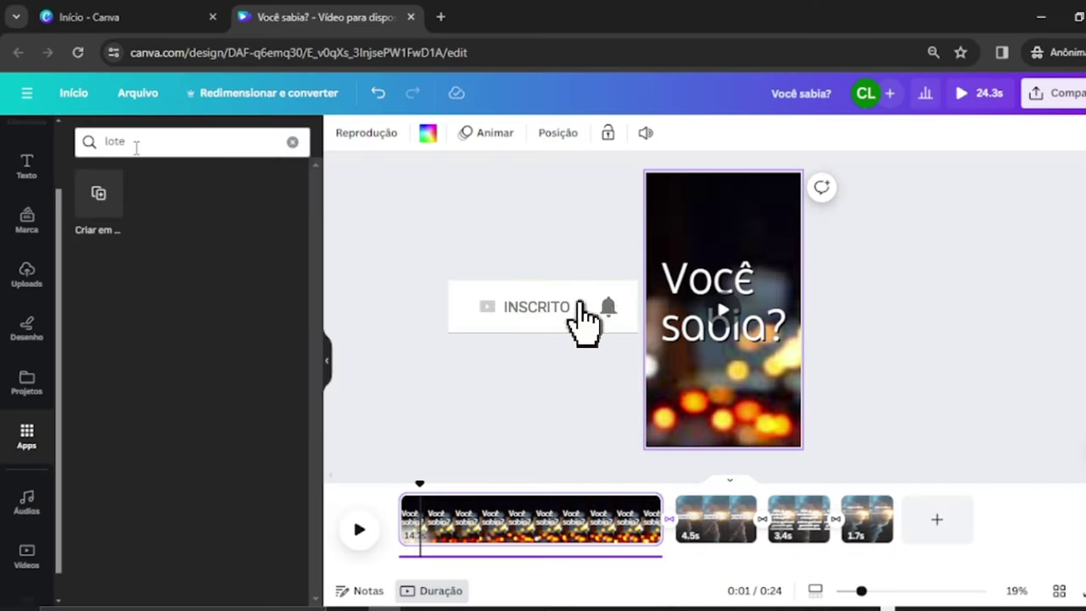
{"action": "left_click", "coordinate": [104, 198]}
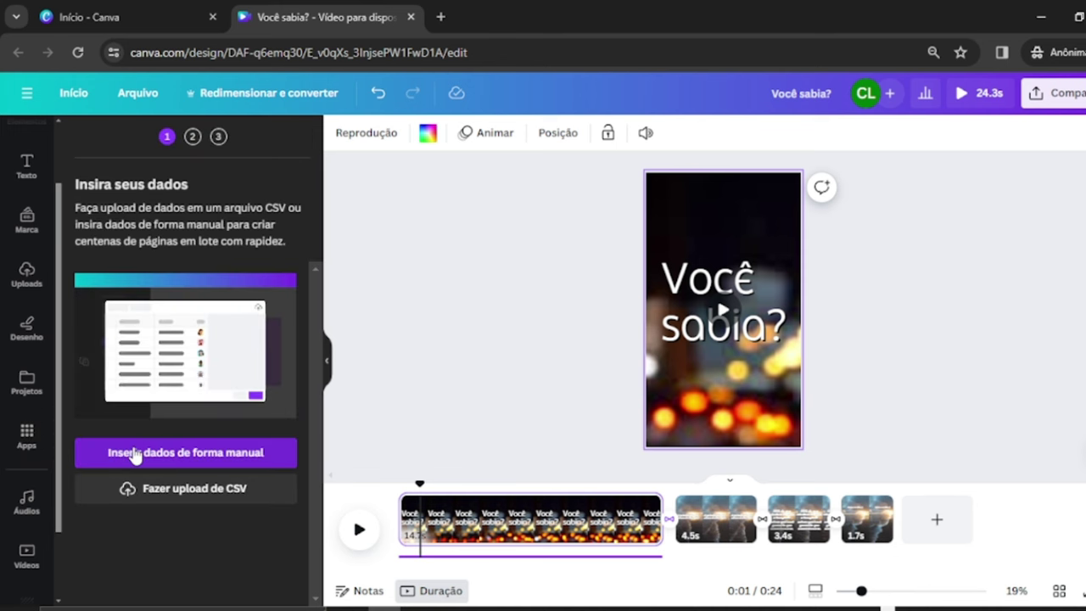
{"action": "left_click", "coordinate": [134, 456]}
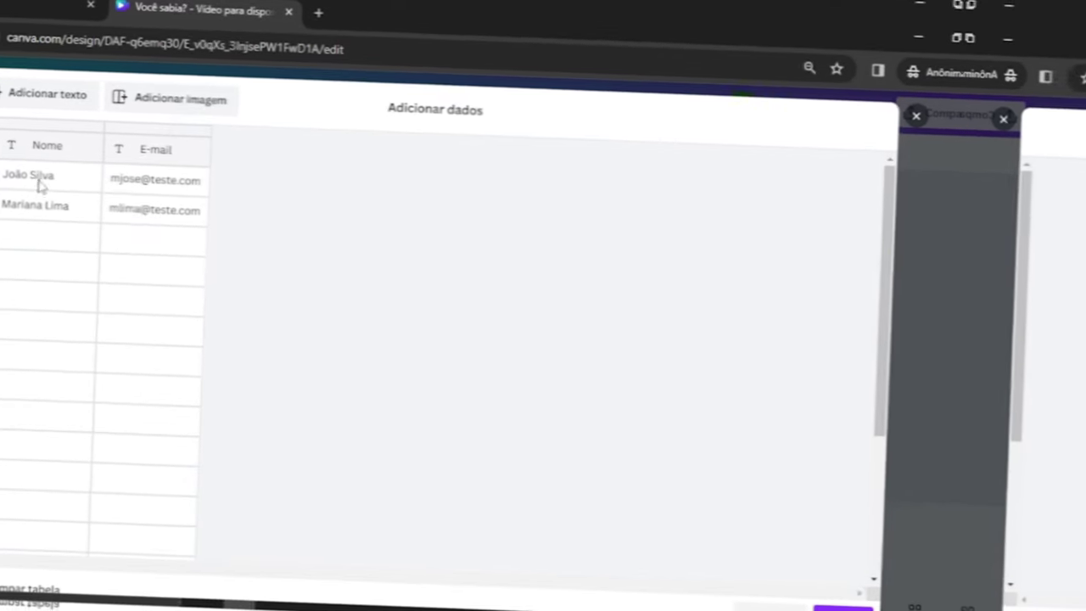
{"action": "left_click", "coordinate": [199, 217]}
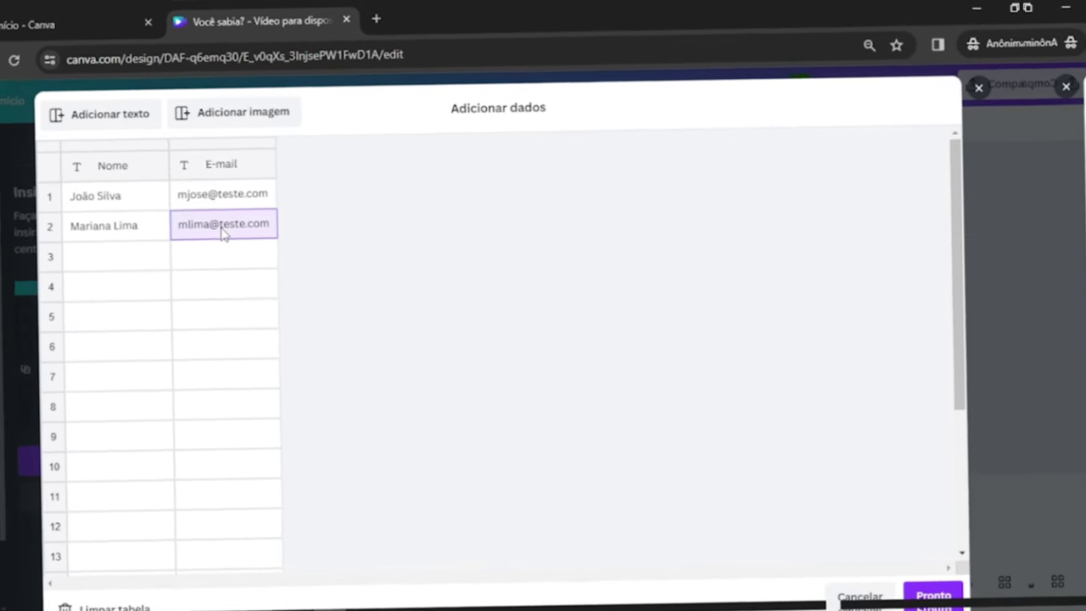
{"action": "scroll", "coordinate": [212, 382], "scroll_direction": "down", "scroll_amount": 1}
{"action": "key", "text": "Left"}
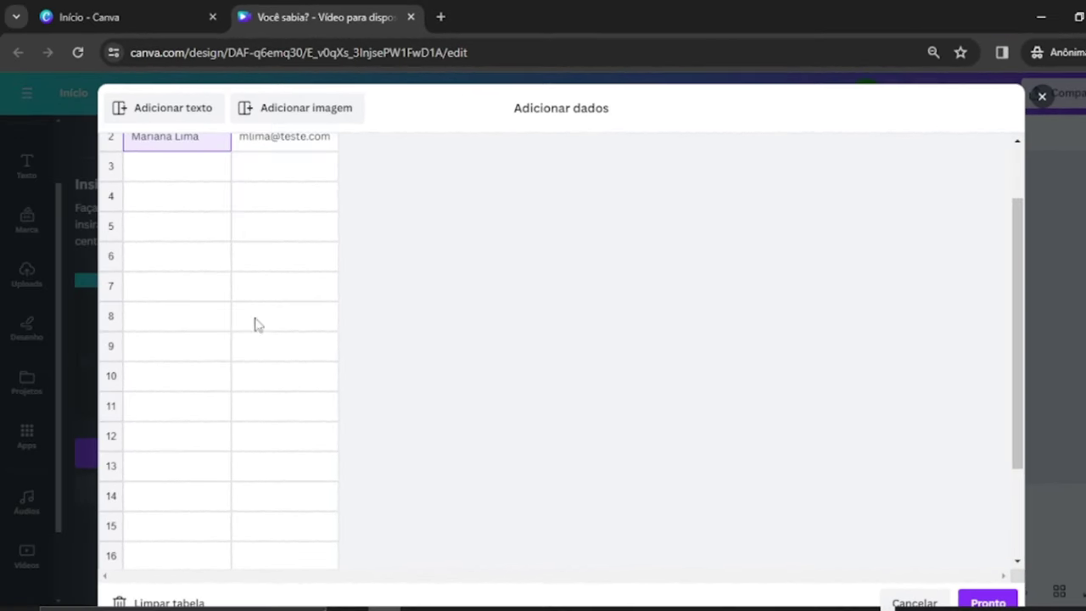
Clear the sample data table, paste in the facts table with columns Gancho, Parte um and Parte dois, and save it
{"action": "left_click", "coordinate": [168, 600]}
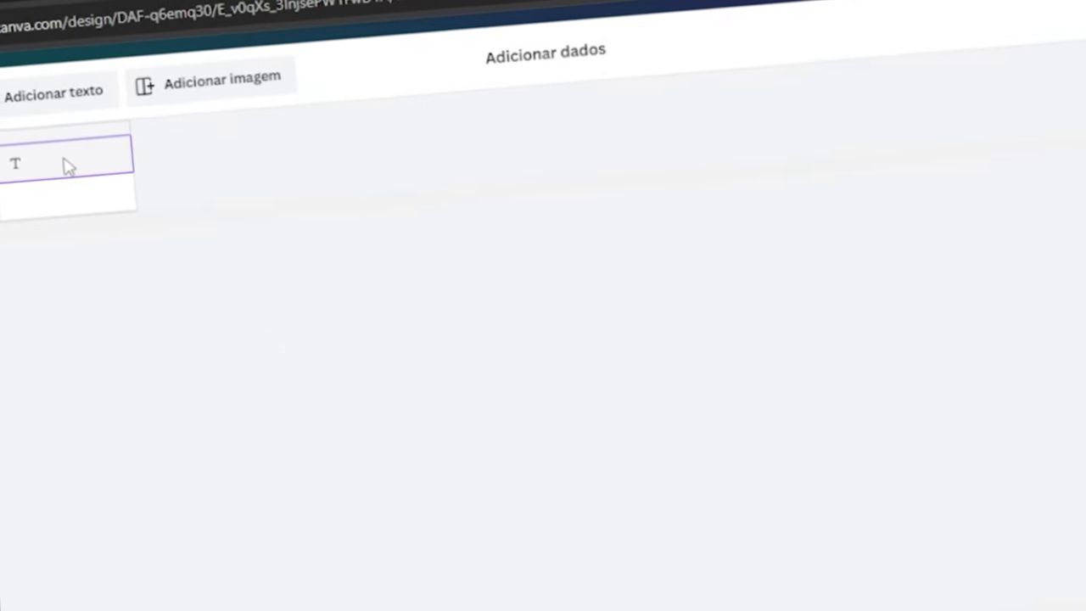
{"action": "key", "text": "ctrl+v"}
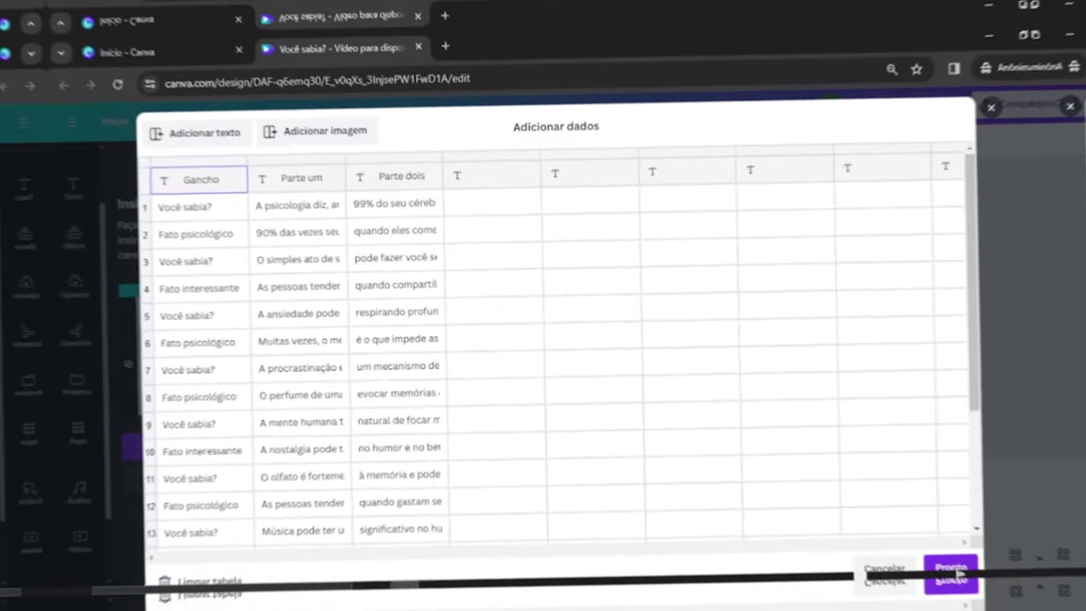
{"action": "left_click", "coordinate": [1030, 598]}
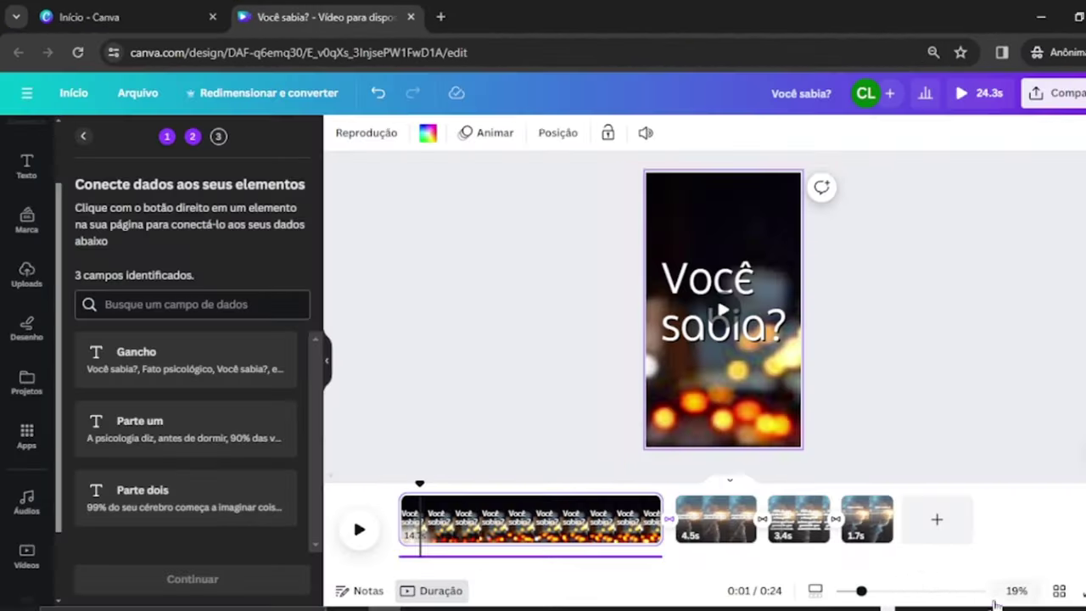
Connect the first page's "Você sabia?" text to the Gancho field, then shrink it to one line and centre it on the page
{"action": "left_click", "coordinate": [679, 284]}
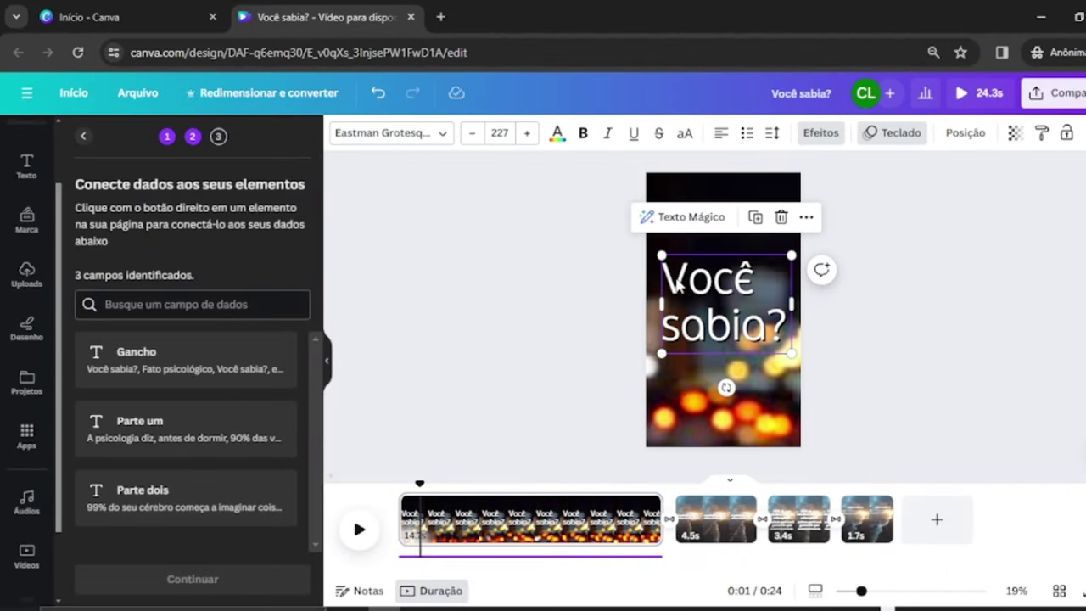
{"action": "right_click", "coordinate": [692, 283]}
{"action": "left_click", "coordinate": [747, 345]}
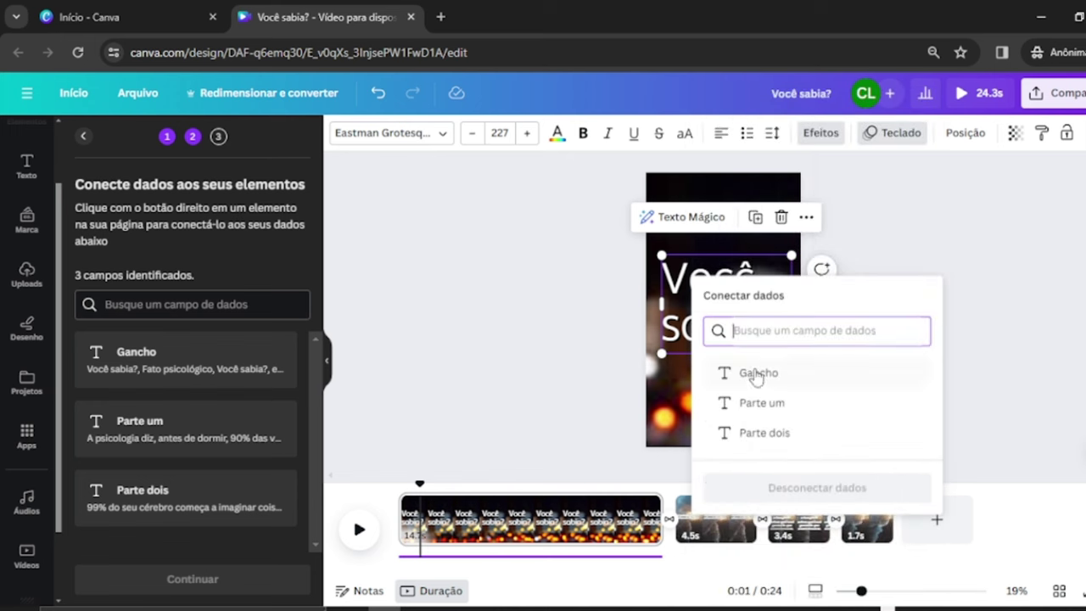
{"action": "left_click", "coordinate": [757, 374]}
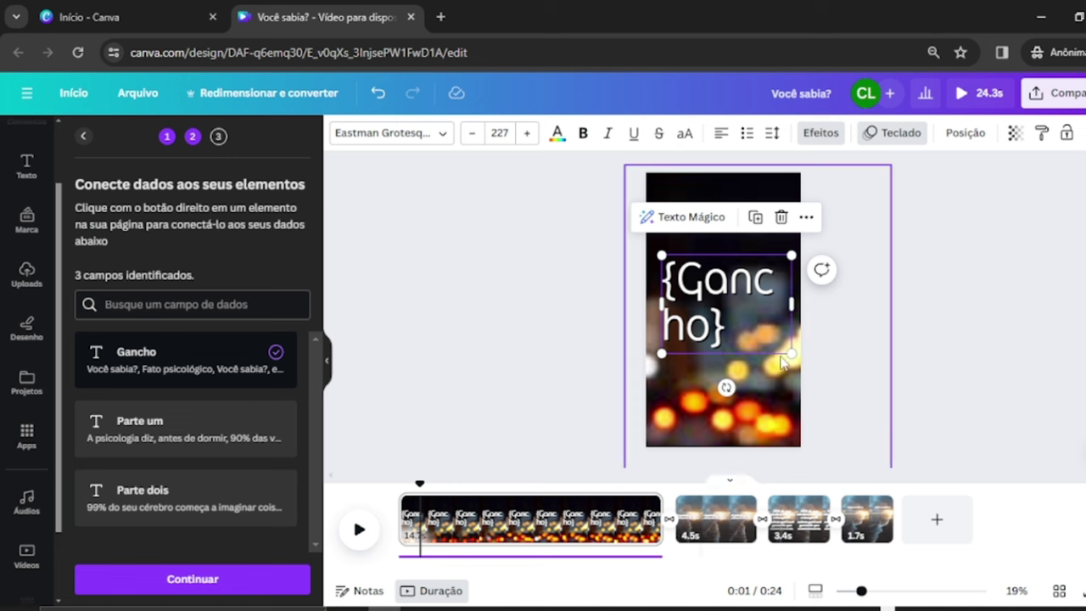
{"action": "left_click_drag", "start_coordinate": [792, 352], "coordinate": [799, 294]}
{"action": "left_click_drag", "start_coordinate": [736, 335], "coordinate": [734, 355]}
Connect the second page's "A psicologia diz" text to the Parte um data field
{"action": "left_click", "coordinate": [698, 513]}
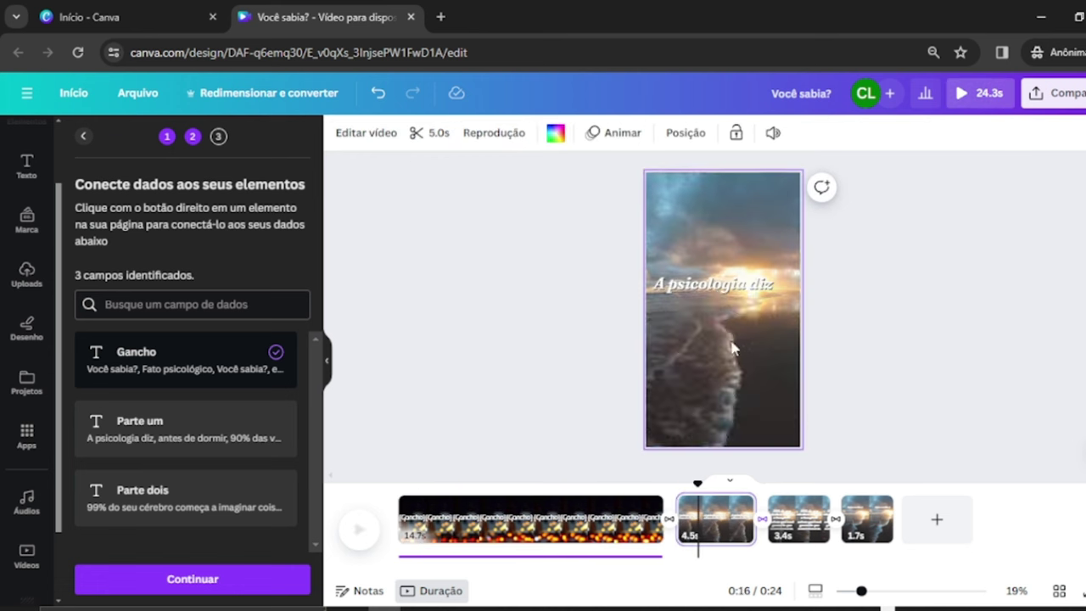
{"action": "left_click", "coordinate": [728, 295]}
{"action": "right_click", "coordinate": [726, 295]}
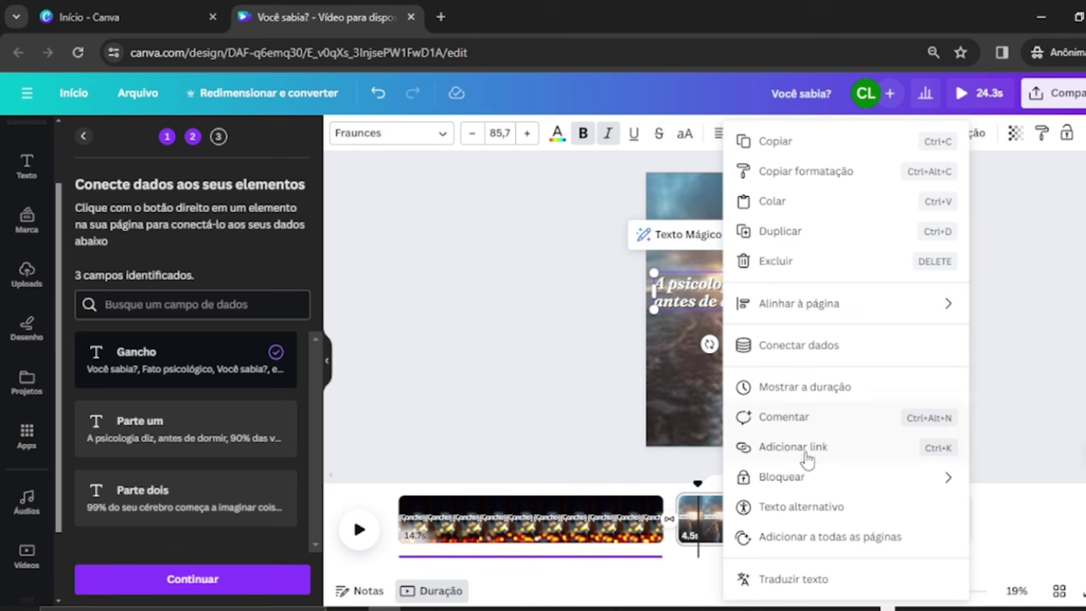
{"action": "left_click", "coordinate": [782, 346]}
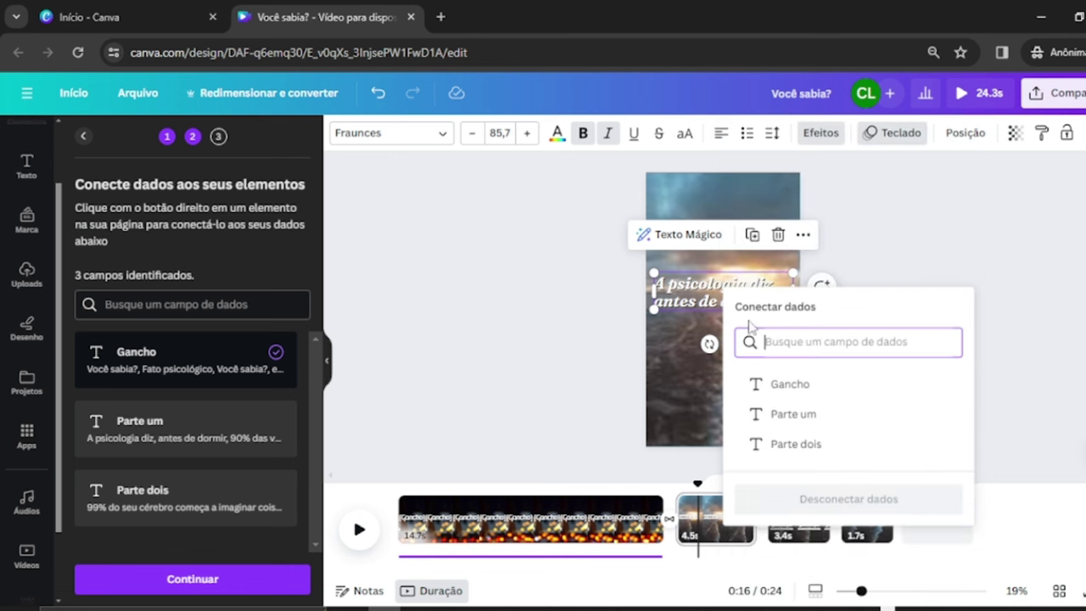
{"action": "left_click", "coordinate": [794, 414]}
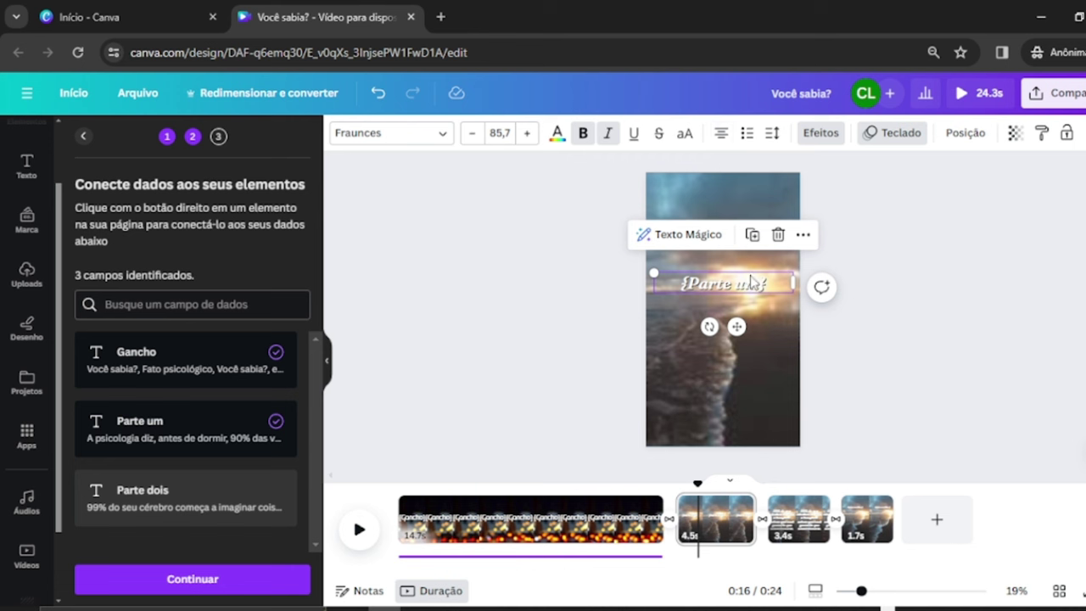
Connect the third page's quote to the Parte dois data field and move the text lower, towards the middle of the page
{"action": "left_click", "coordinate": [791, 518]}
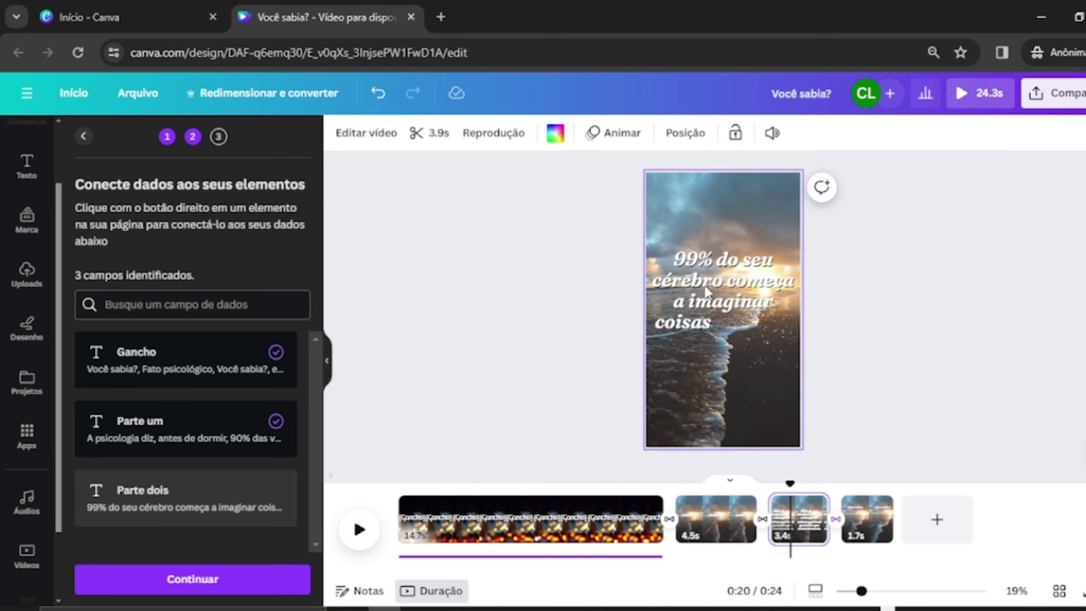
{"action": "left_click", "coordinate": [706, 291]}
{"action": "right_click", "coordinate": [706, 297]}
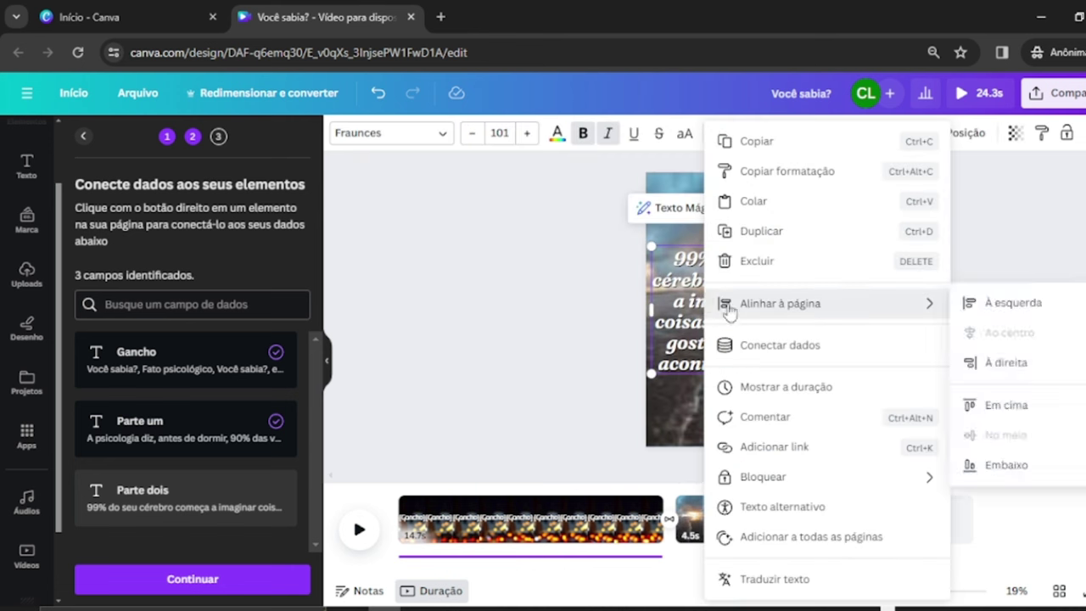
{"action": "left_click", "coordinate": [836, 359]}
{"action": "left_click", "coordinate": [777, 451]}
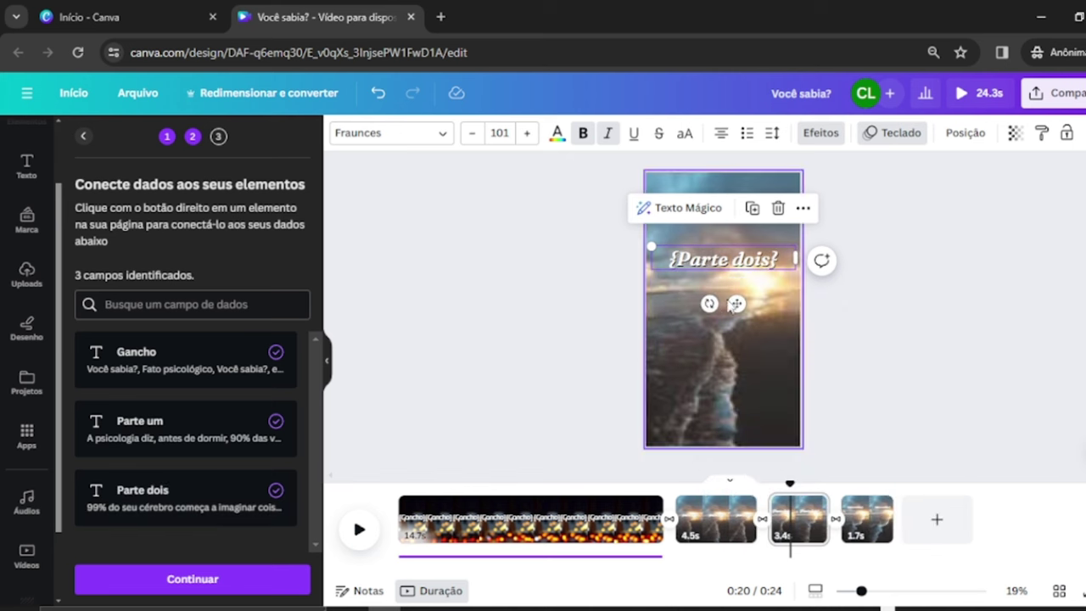
{"action": "left_click_drag", "start_coordinate": [741, 268], "coordinate": [756, 336]}
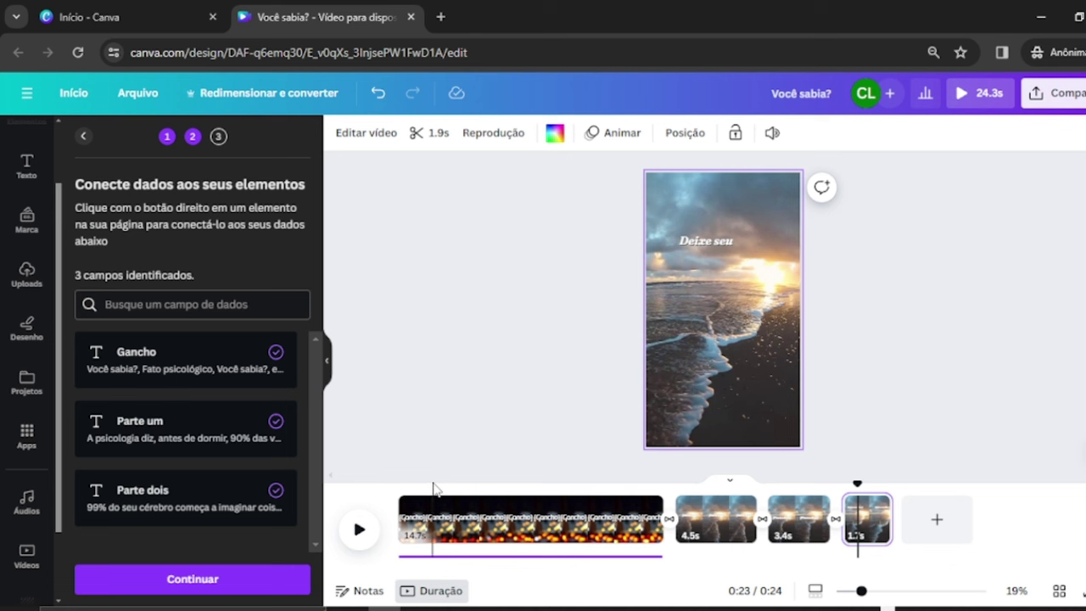
Continue with all data rows selected and generate the 19 designs
{"action": "left_click", "coordinate": [259, 582]}
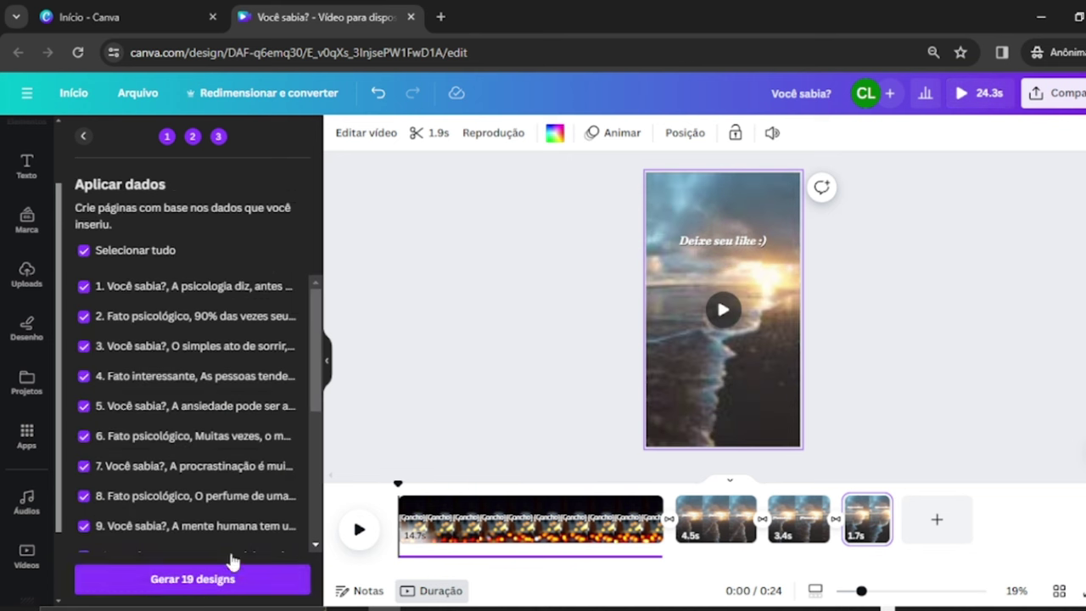
{"action": "left_click", "coordinate": [193, 586]}
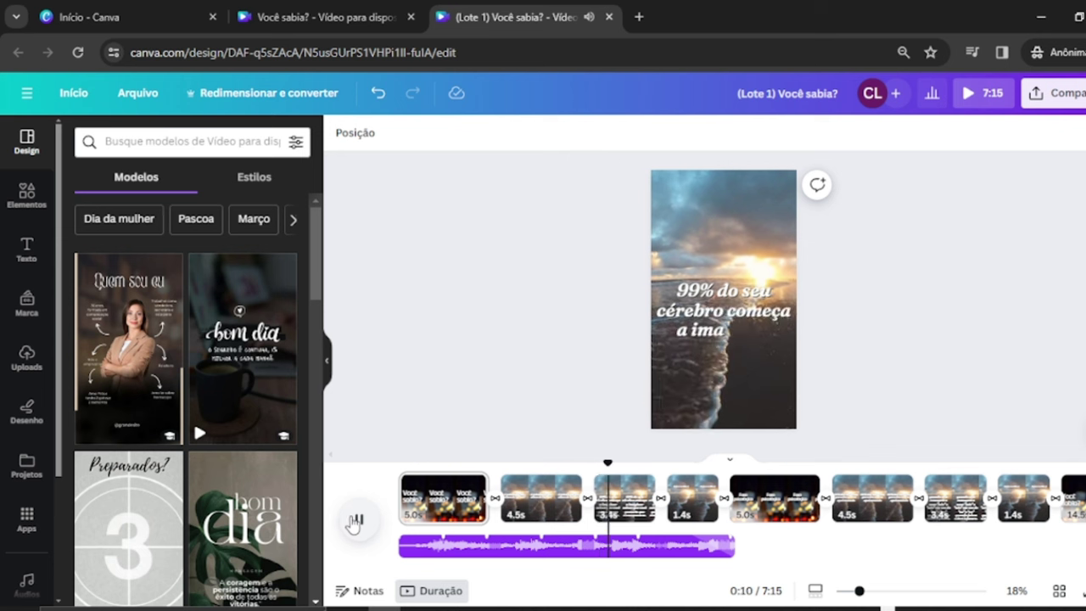
Look over the download options for the generated batch, including format, quality and separate page files
{"action": "left_click", "coordinate": [1040, 102]}
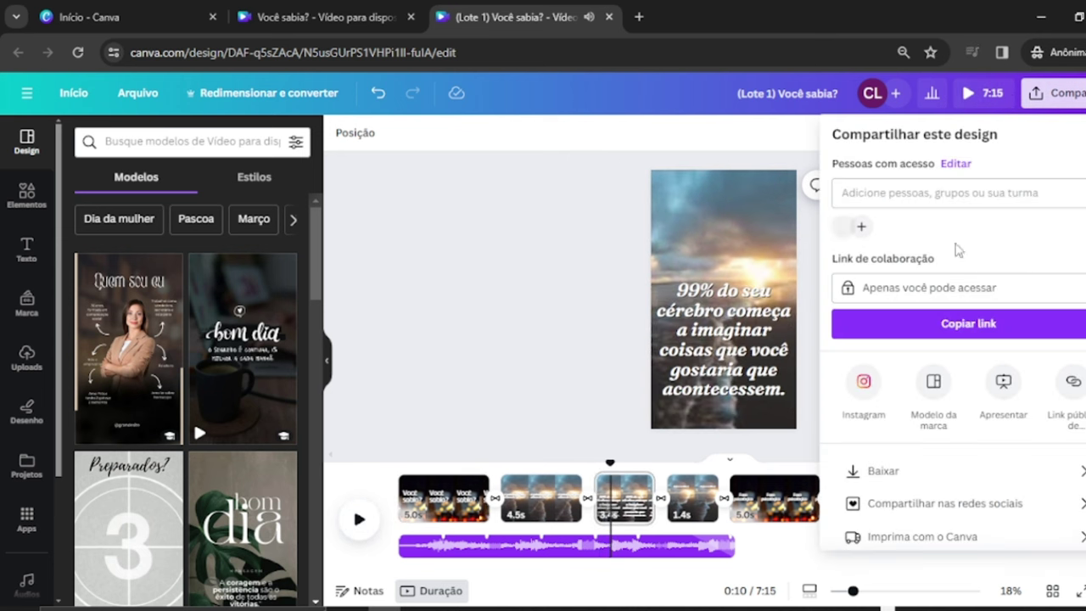
{"action": "left_click", "coordinate": [891, 471]}
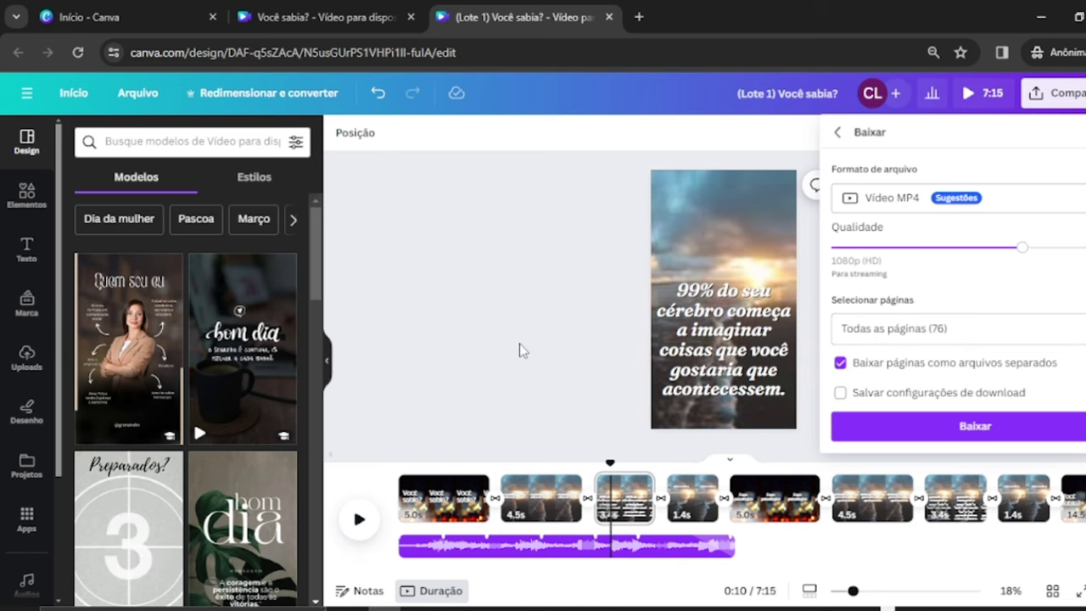
{"action": "left_click", "coordinate": [495, 370]}
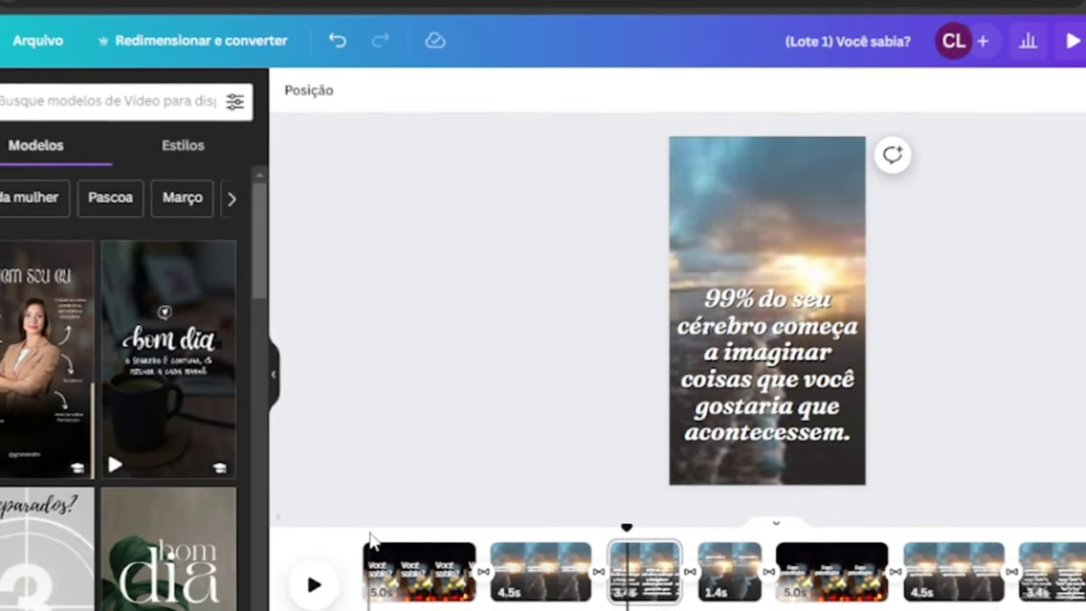
Delete the blurred city-lights background video from the first page of the batch
{"action": "left_click", "coordinate": [371, 543]}
{"action": "left_click", "coordinate": [711, 191]}
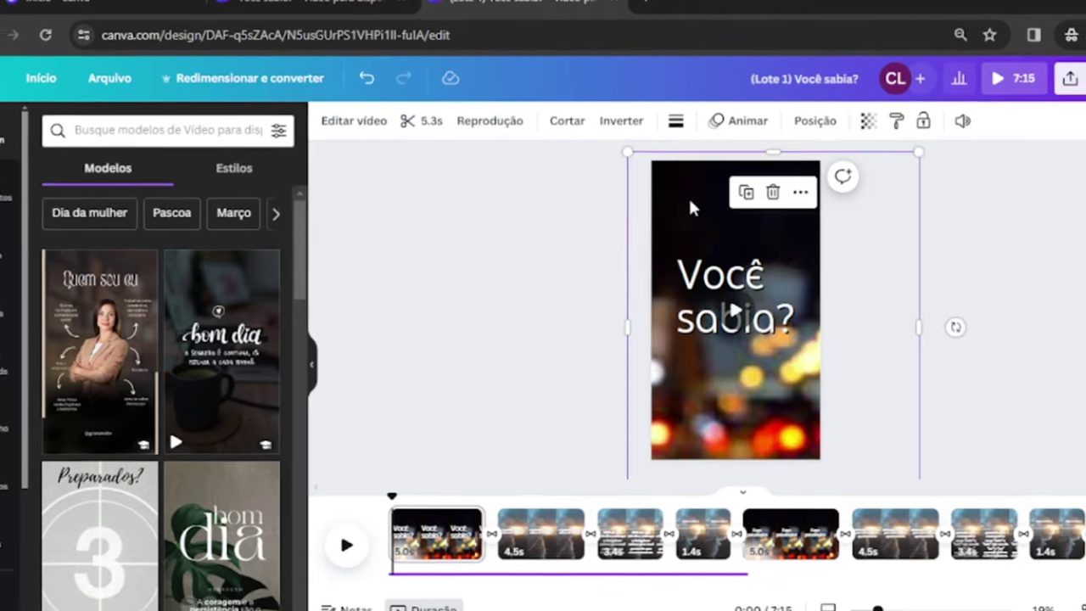
{"action": "key", "text": "Delete"}
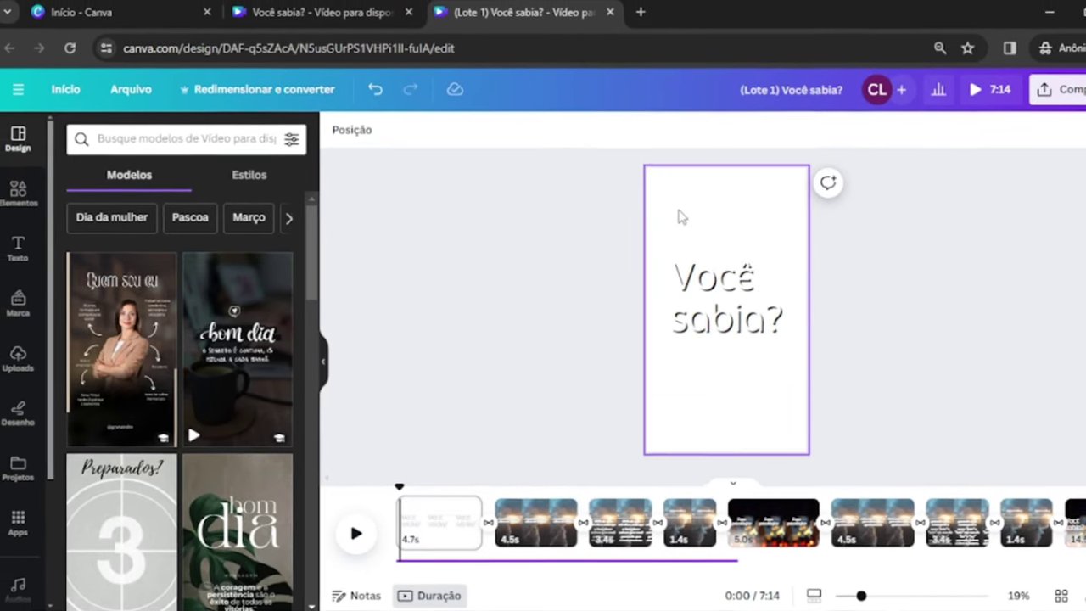
Search the elements for "cloud" and add the 20-second blue-sky cloud video to the first page
{"action": "left_click", "coordinate": [17, 191]}
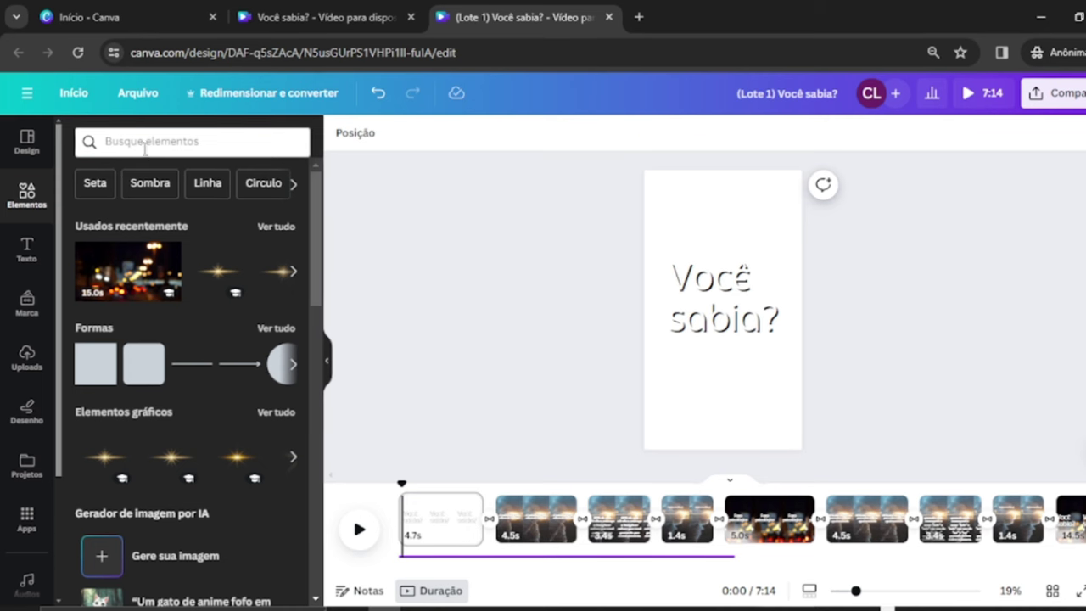
{"action": "left_click", "coordinate": [145, 145]}
{"action": "type", "text": "cloud"}
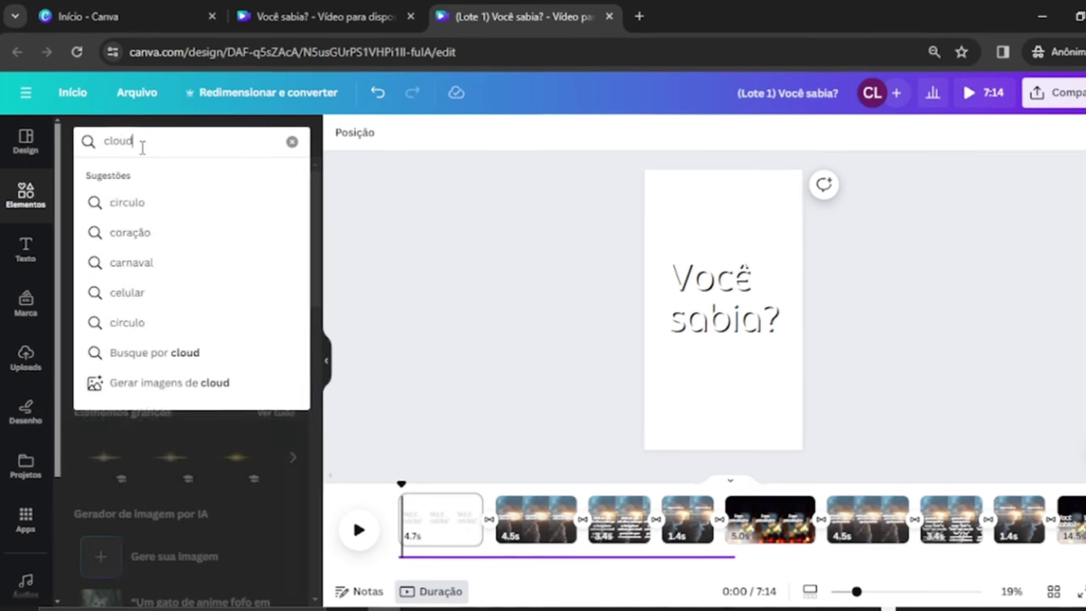
{"action": "key", "text": "Return"}
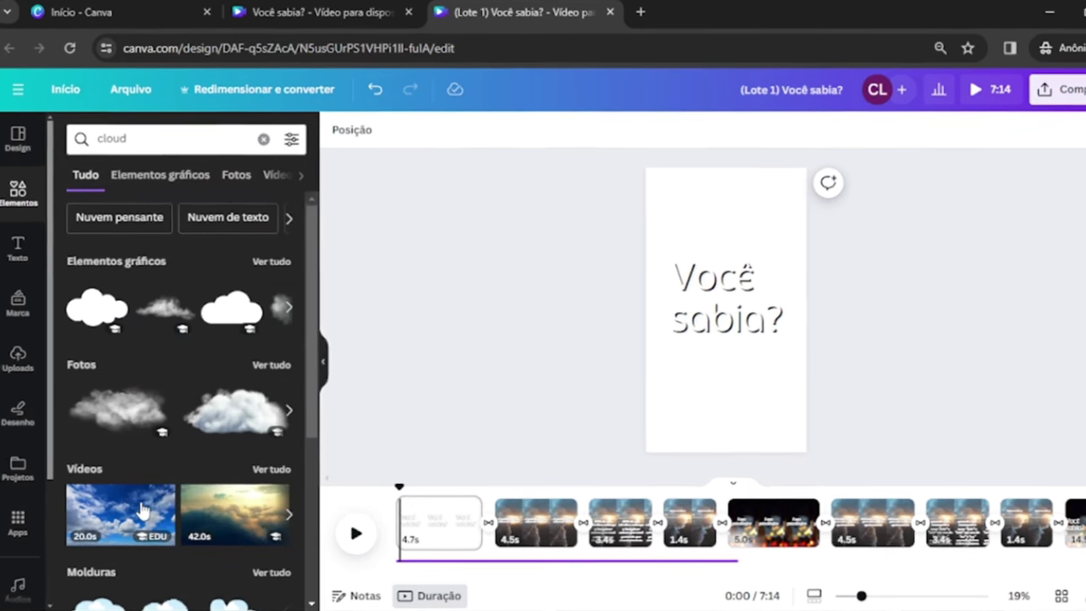
{"action": "left_click", "coordinate": [123, 512]}
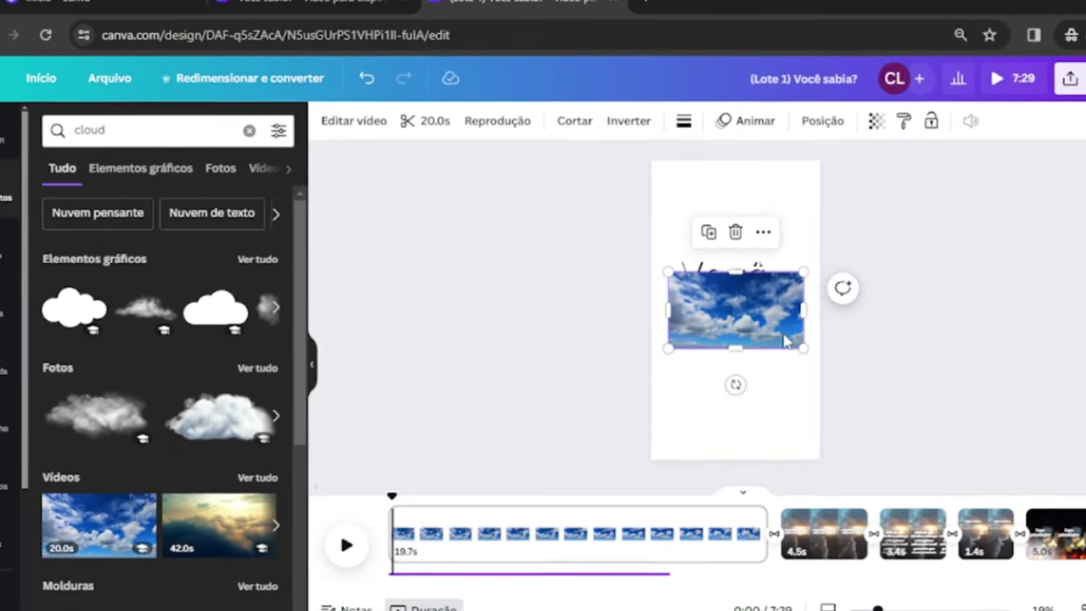
Enlarge the blue-sky video to cover most of the first page and move it back one layer behind the text
{"action": "left_click_drag", "start_coordinate": [737, 310], "coordinate": [721, 212]}
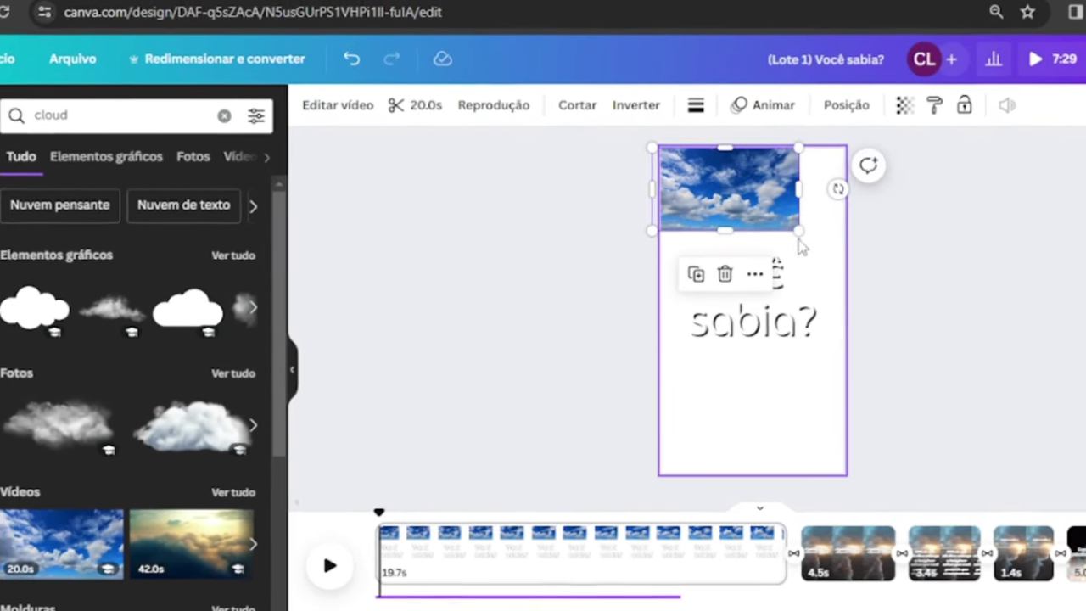
{"action": "left_click_drag", "start_coordinate": [798, 231], "coordinate": [933, 458]}
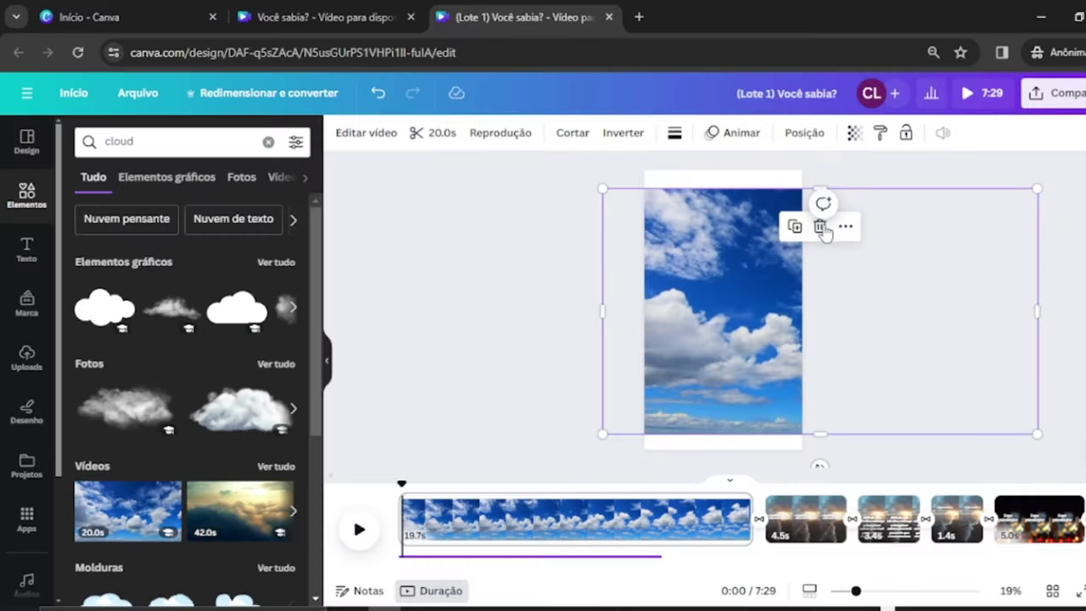
{"action": "left_click_drag", "start_coordinate": [667, 97], "coordinate": [598, 57]}
{"action": "right_click", "coordinate": [901, 315]}
{"action": "mouse_move", "coordinate": [814, 315]}
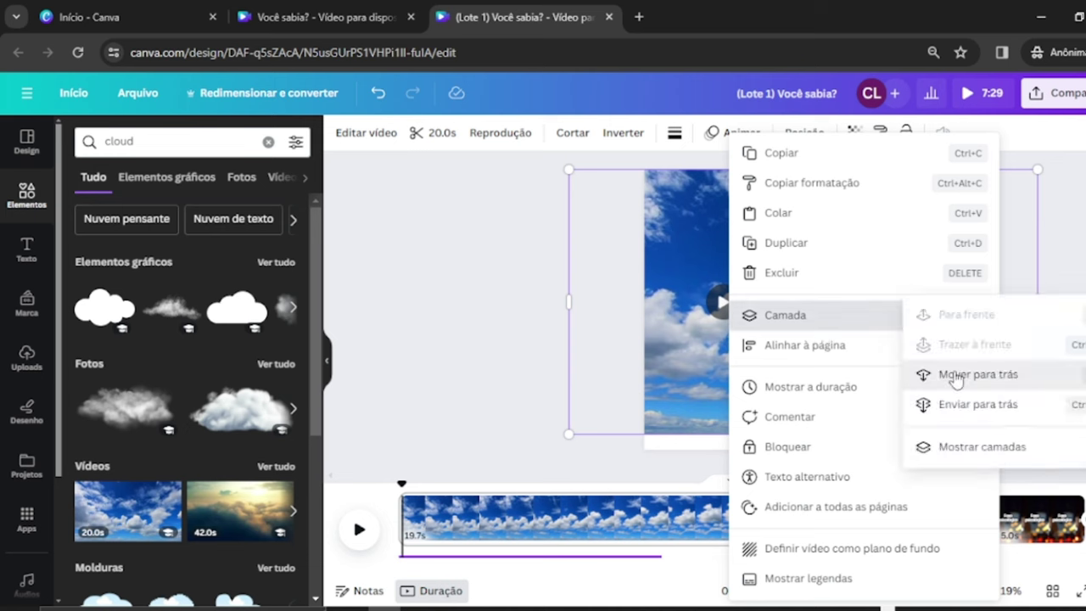
{"action": "left_click", "coordinate": [952, 376]}
Replace the second page's beach background with the 42-second golden cloud video, enlarged to cover the page behind the text
{"action": "left_click", "coordinate": [804, 518]}
{"action": "left_click", "coordinate": [240, 509]}
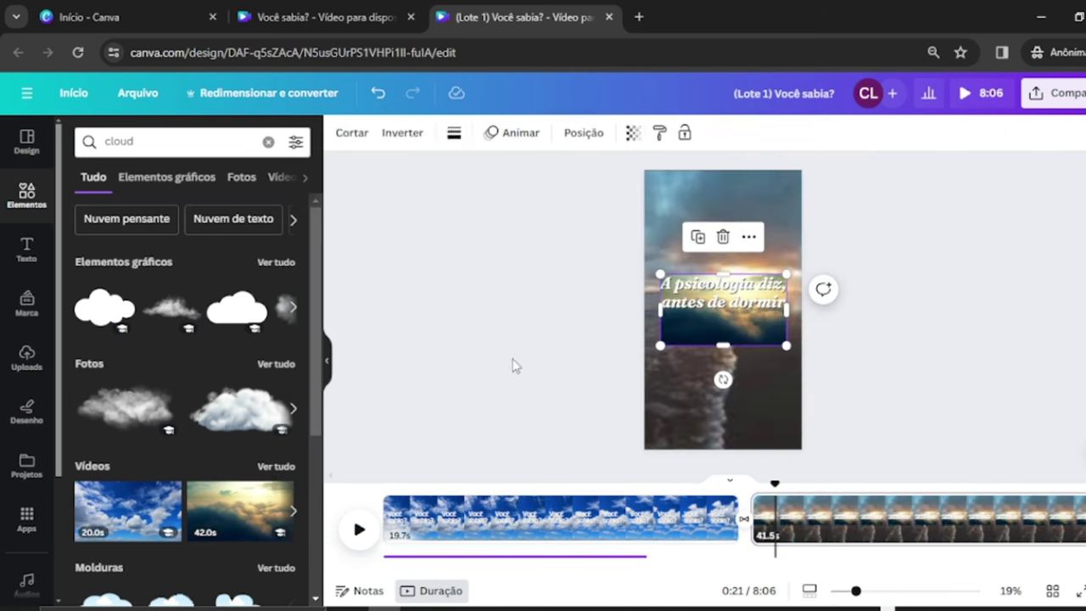
{"action": "left_click_drag", "start_coordinate": [706, 326], "coordinate": [686, 253]}
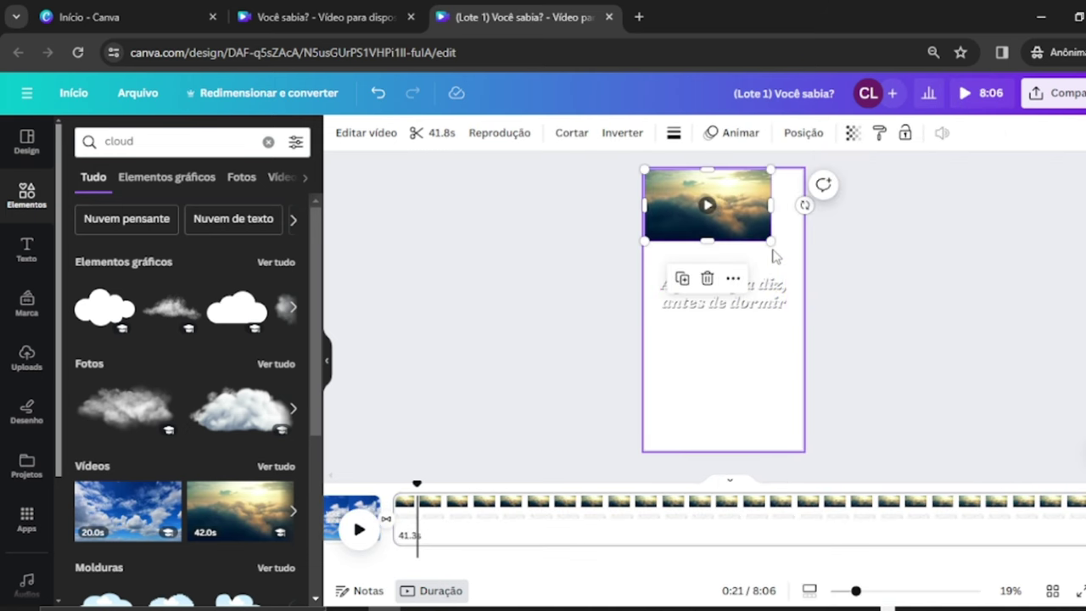
{"action": "left_click_drag", "start_coordinate": [771, 243], "coordinate": [697, 390]}
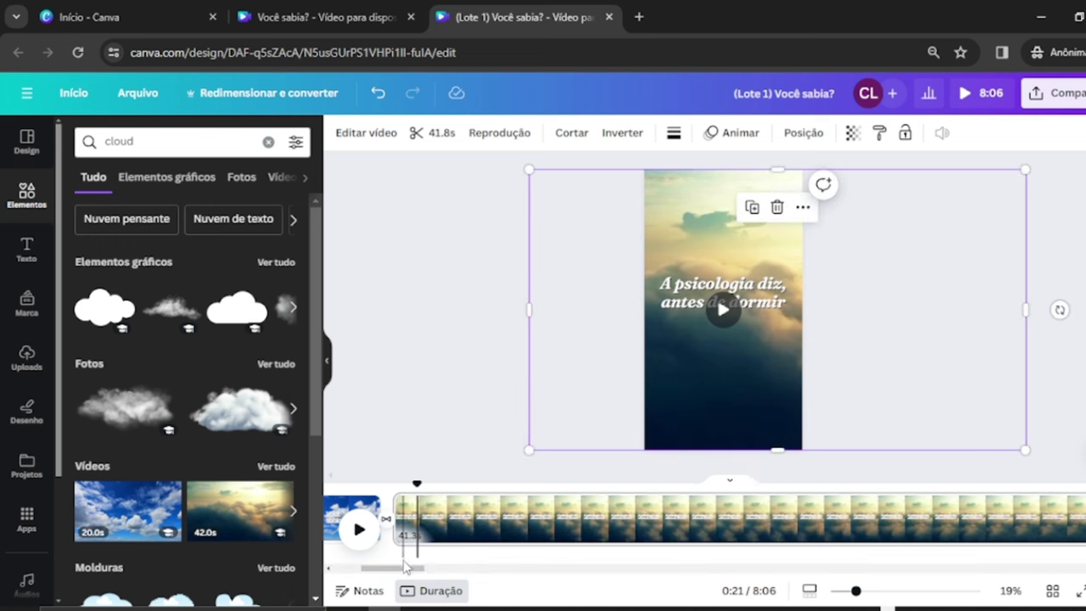
Shorten the first page to 6.5 seconds and the second page to 5.3 seconds
{"action": "left_click_drag", "start_coordinate": [399, 526], "coordinate": [902, 520]}
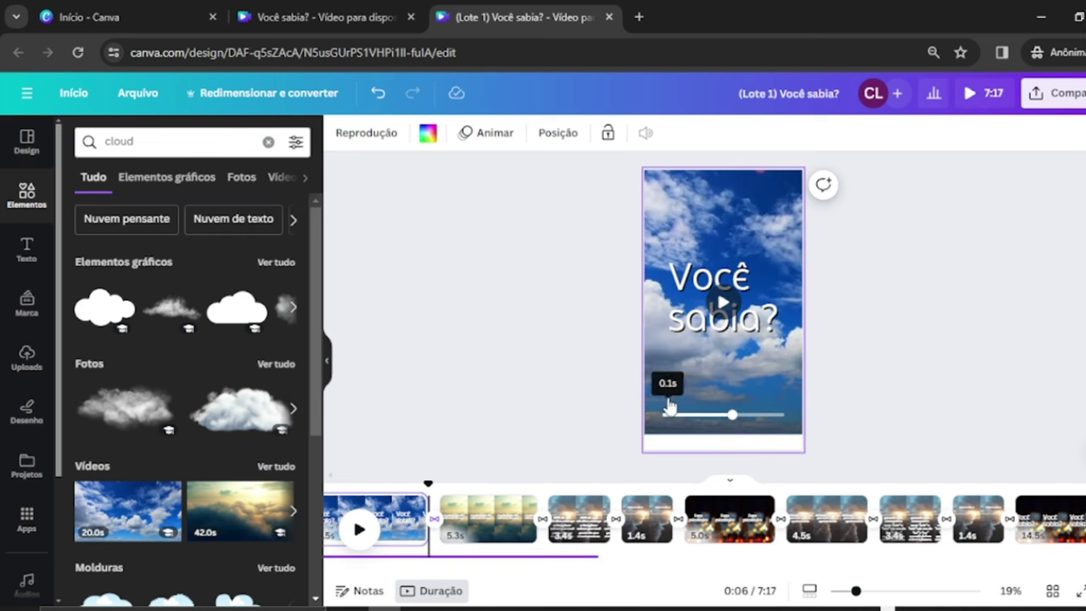
{"action": "left_click", "coordinate": [665, 409]}
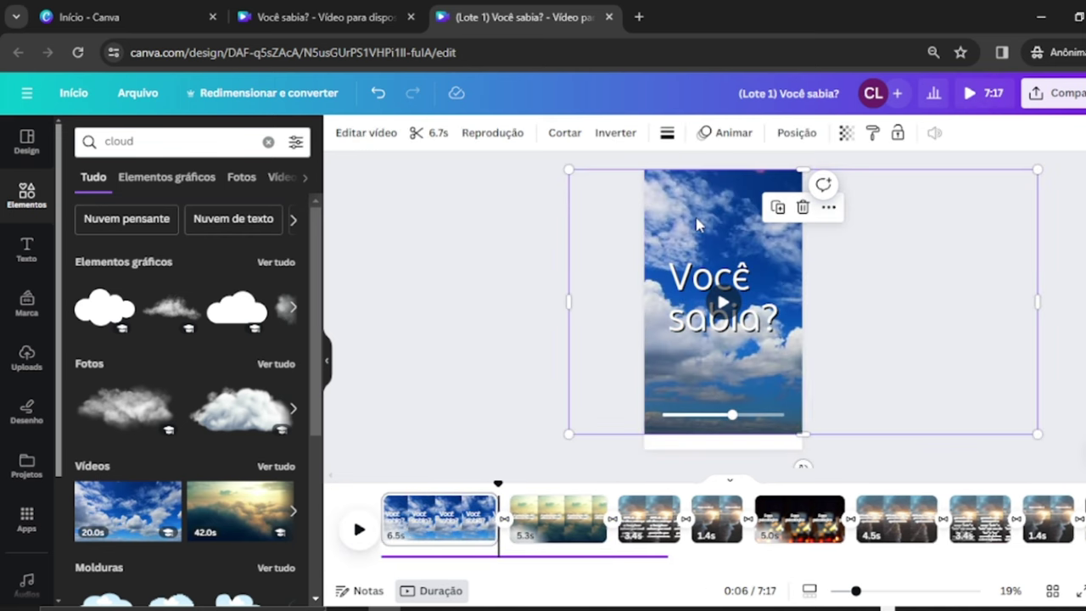
Replace the third page's beach background with the 16-second pink cloud video from the full cloud video results
{"action": "left_click", "coordinate": [666, 517]}
{"action": "left_click", "coordinate": [276, 467]}
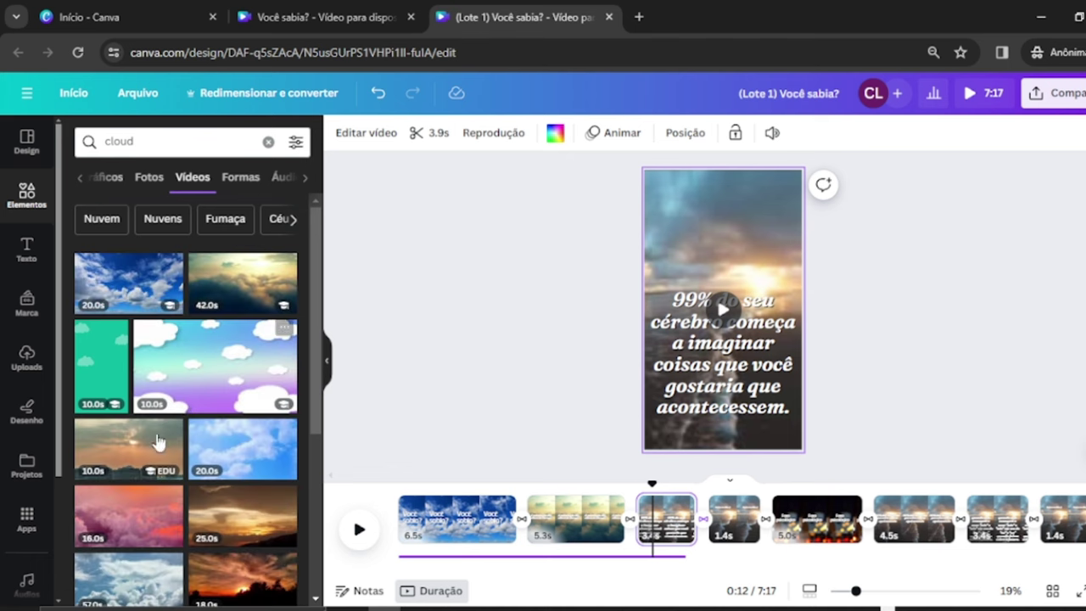
{"action": "left_click", "coordinate": [138, 502]}
{"action": "left_click", "coordinate": [678, 279]}
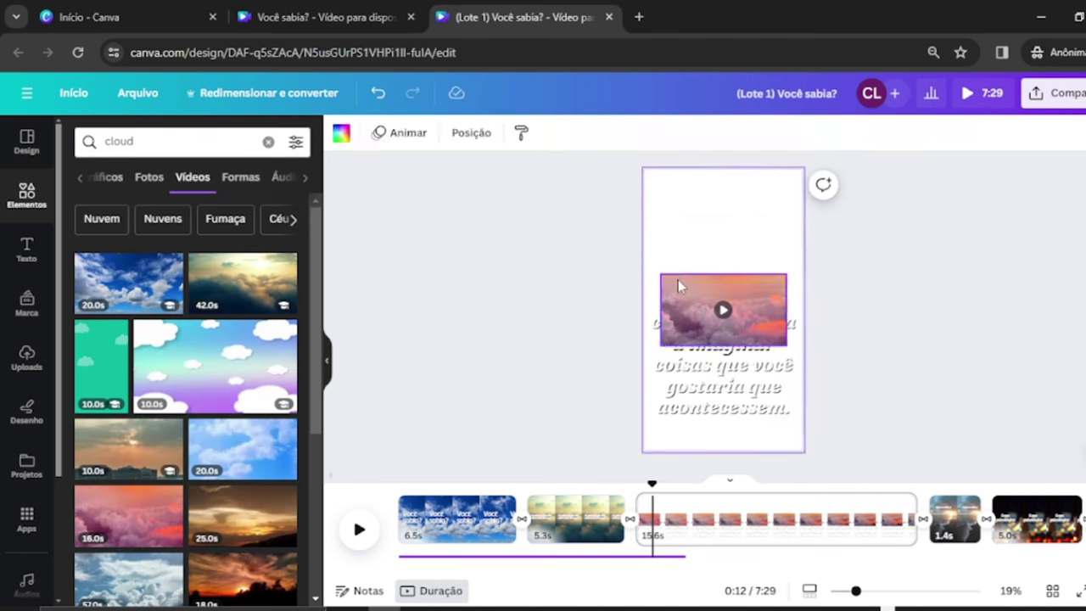
Enlarge the pink cloud video to cover the whole third page and move it back behind the text
{"action": "left_click_drag", "start_coordinate": [660, 274], "coordinate": [509, 189]}
{"action": "left_click_drag", "start_coordinate": [727, 218], "coordinate": [763, 199]}
{"action": "left_click_drag", "start_coordinate": [816, 322], "coordinate": [1040, 450]}
{"action": "right_click", "coordinate": [799, 312]}
{"action": "mouse_move", "coordinate": [807, 310]}
{"action": "left_click", "coordinate": [950, 373]}
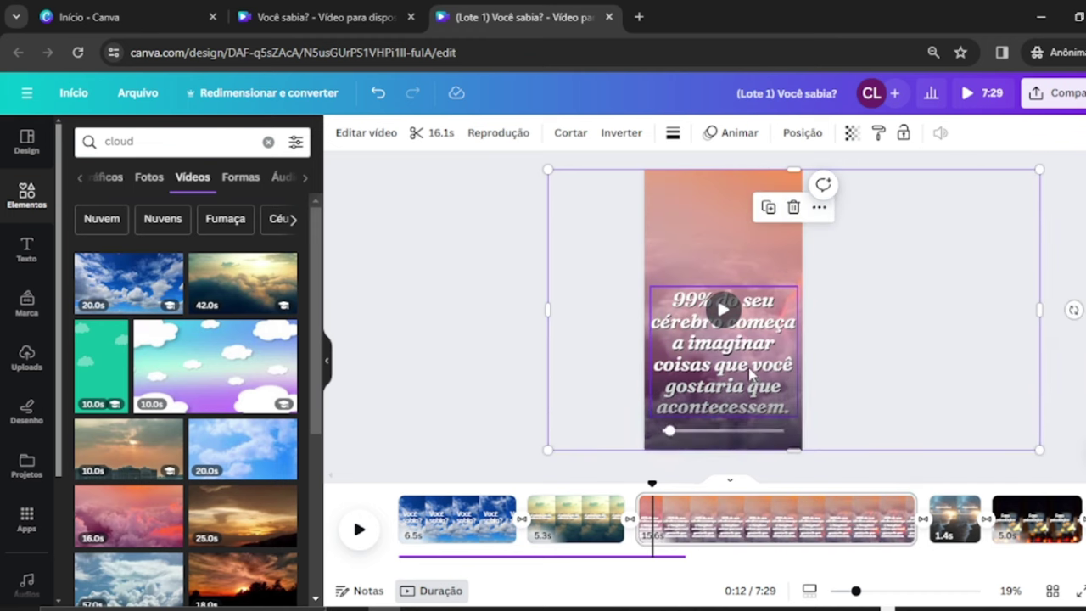
{"action": "left_click", "coordinate": [722, 352]}
Replace the fourth page's beach background with the 18-second dark sunset video, enlarged to cover most of the page
{"action": "left_click", "coordinate": [954, 517]}
{"action": "scroll", "coordinate": [240, 411], "scroll_direction": "down", "scroll_amount": 2}
{"action": "left_click", "coordinate": [240, 411]}
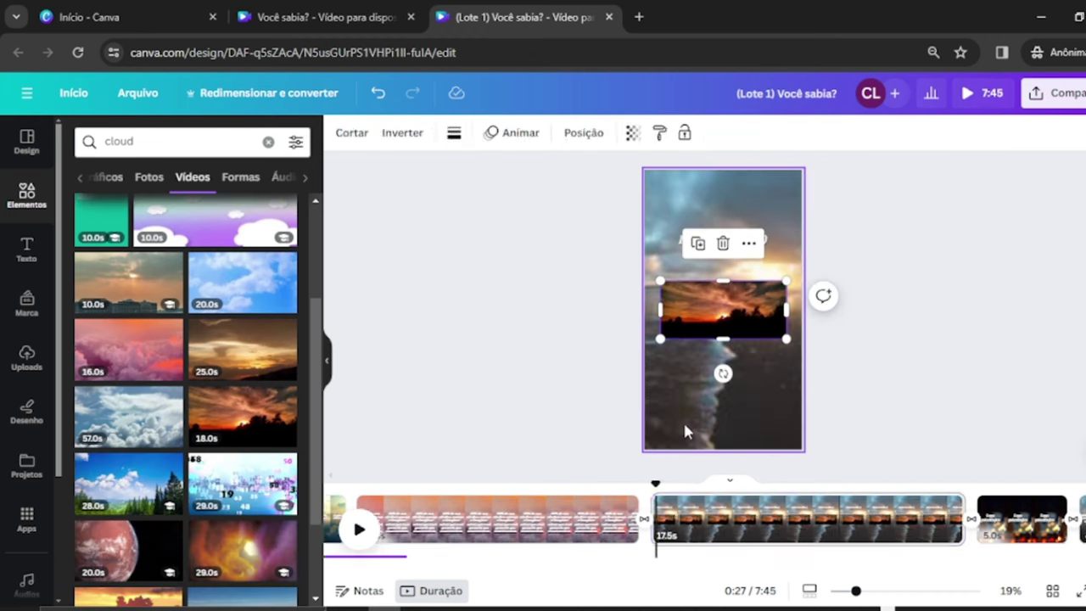
{"action": "left_click_drag", "start_coordinate": [696, 318], "coordinate": [670, 201]}
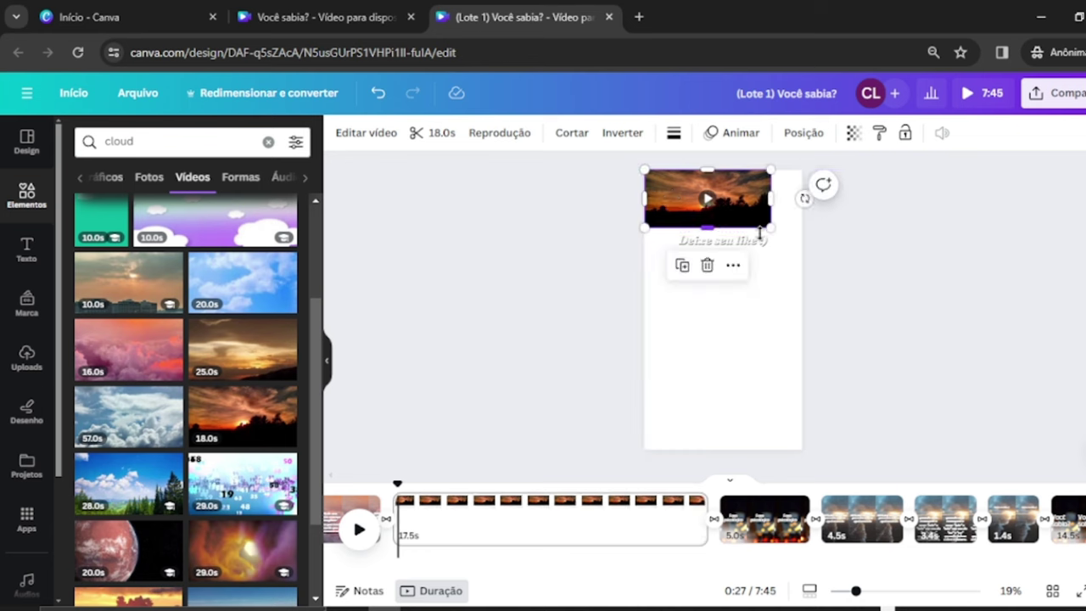
{"action": "left_click_drag", "start_coordinate": [770, 231], "coordinate": [1081, 415]}
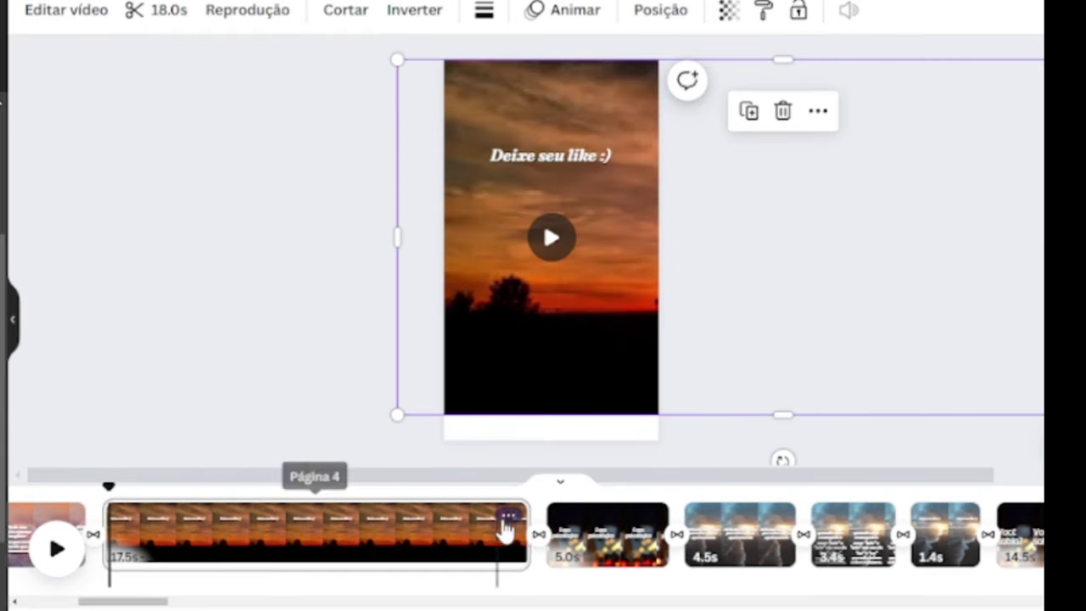
Shorten the fourth page to 5.2 seconds and enlarge its sunset video to fill the whole page
{"action": "left_click_drag", "start_coordinate": [705, 518], "coordinate": [492, 512]}
{"action": "left_click_drag", "start_coordinate": [166, 601], "coordinate": [106, 601]}
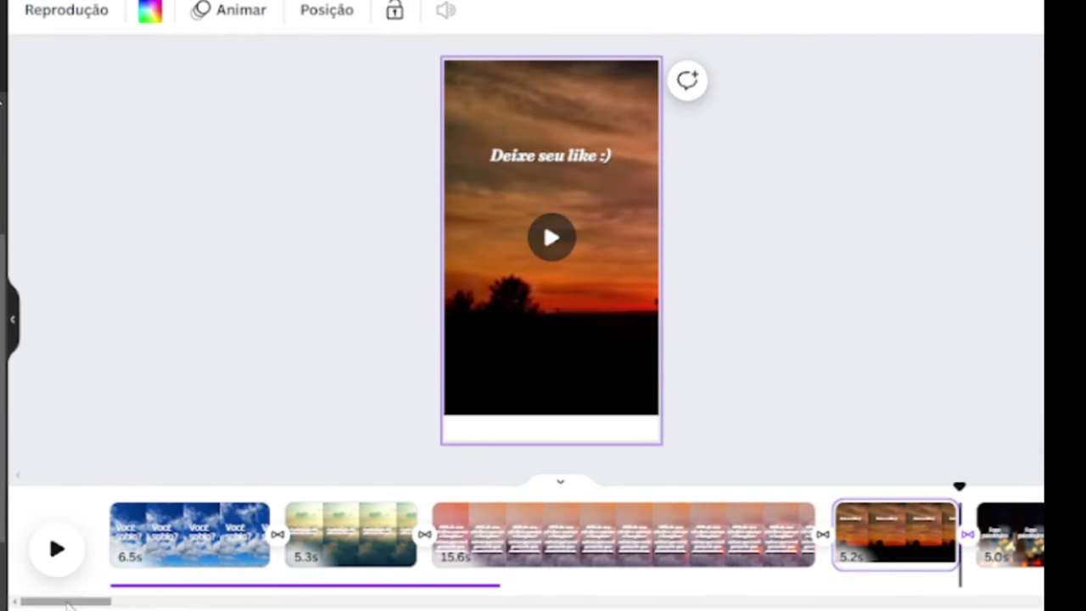
{"action": "left_click", "coordinate": [480, 308]}
{"action": "left_click_drag", "start_coordinate": [398, 414], "coordinate": [354, 494]}
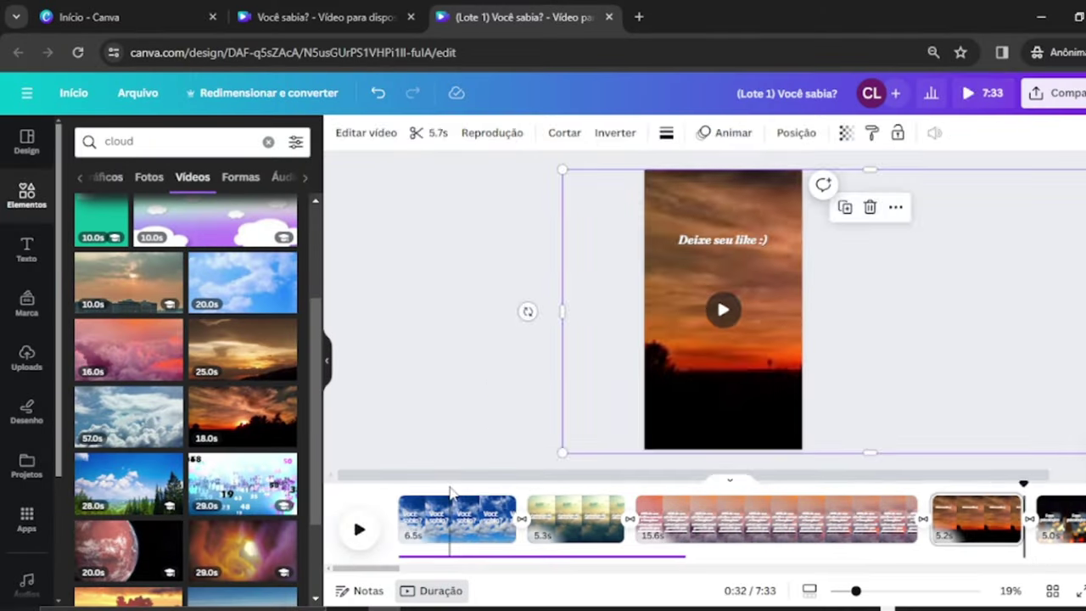
Shorten the first page to 4.9 seconds and preview the video from the start
{"action": "left_click", "coordinate": [191, 534]}
{"action": "left_click_drag", "start_coordinate": [265, 538], "coordinate": [231, 539]}
{"action": "left_click_drag", "start_coordinate": [496, 517], "coordinate": [485, 517]}
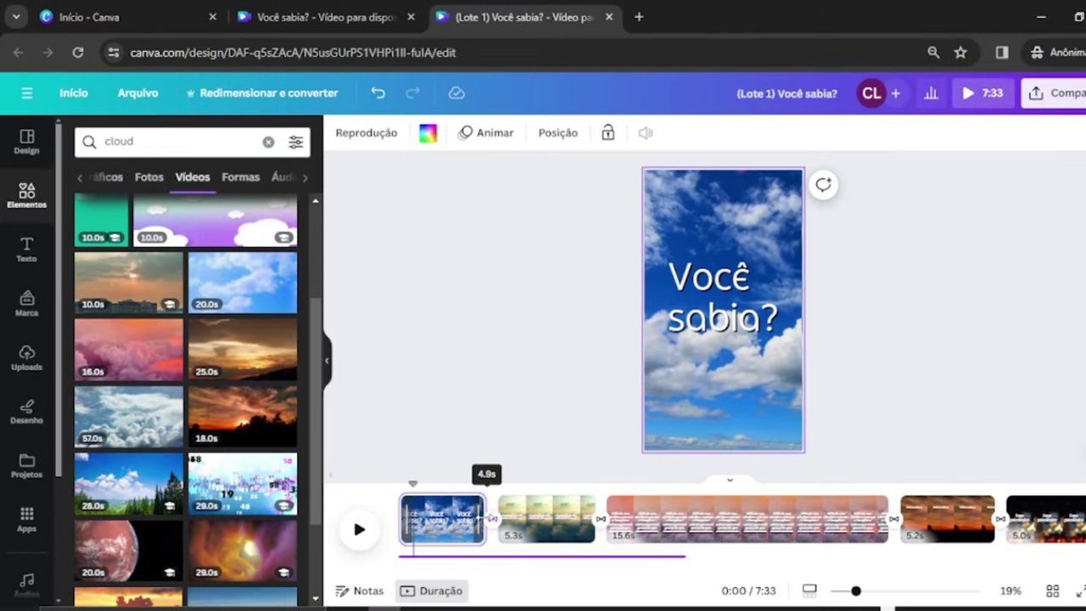
{"action": "left_click", "coordinate": [358, 529]}
{"action": "left_click", "coordinate": [359, 529]}
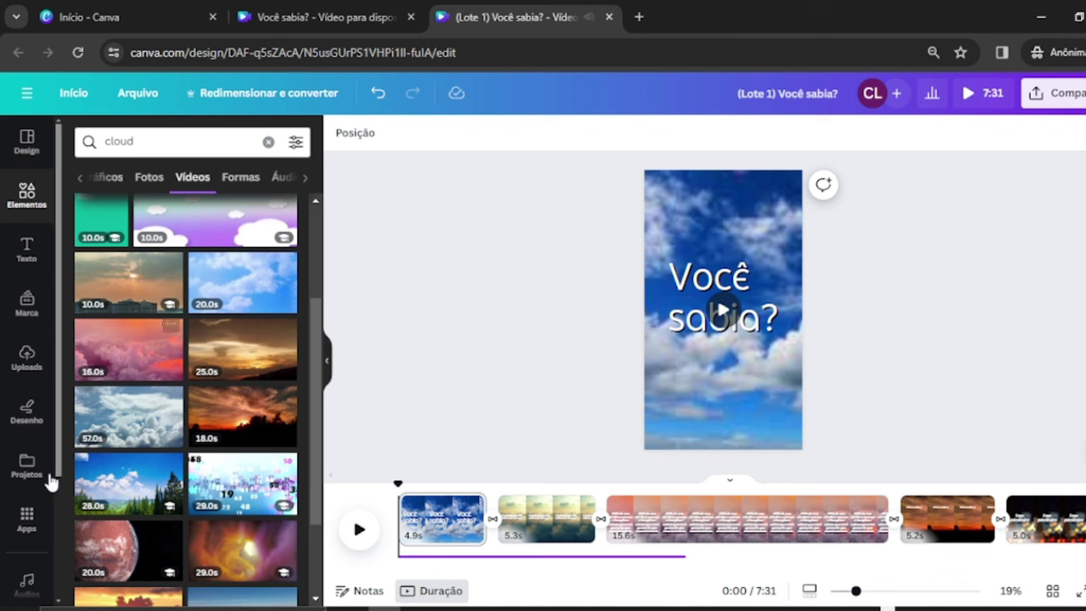
Search the Canva apps for "lote"
{"action": "left_click", "coordinate": [19, 514]}
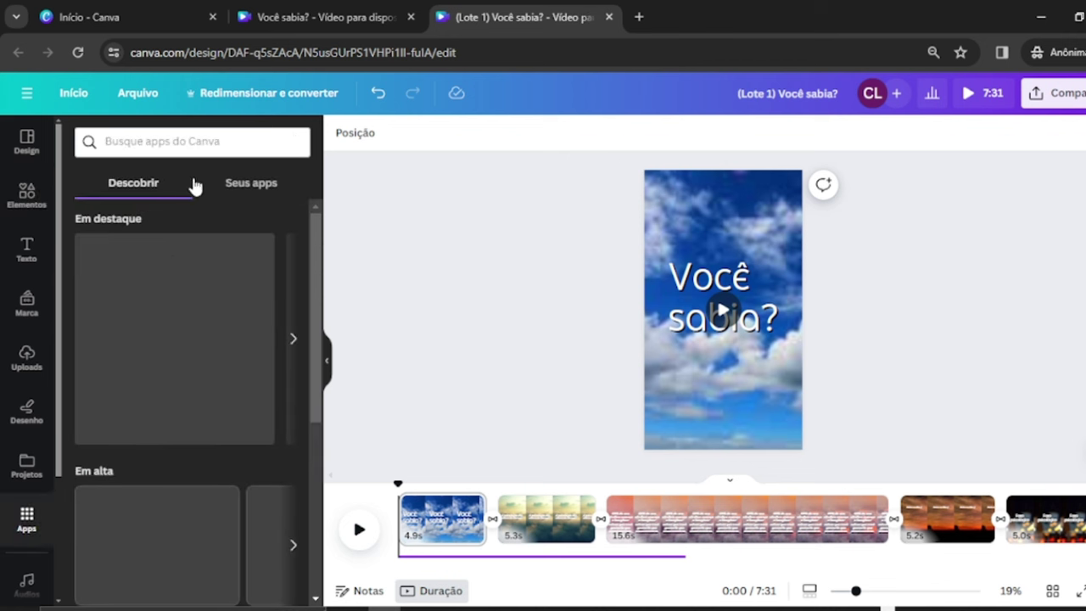
{"action": "left_click", "coordinate": [120, 138]}
{"action": "type", "text": "lote"}
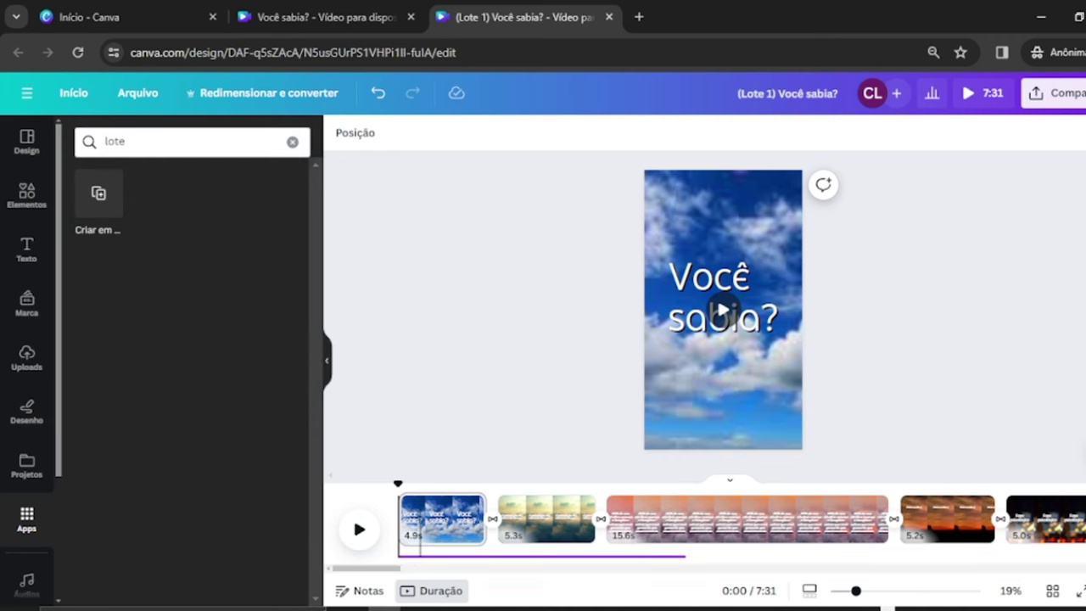
Switch to the Frases spreadsheet in Google Sheets and select the facts in columns A to C from row 21 onward
{"action": "key", "text": "alt+Tab"}
{"action": "left_click", "coordinate": [305, 364]}
{"action": "scroll", "coordinate": [184, 447], "scroll_direction": "down", "scroll_amount": 2}
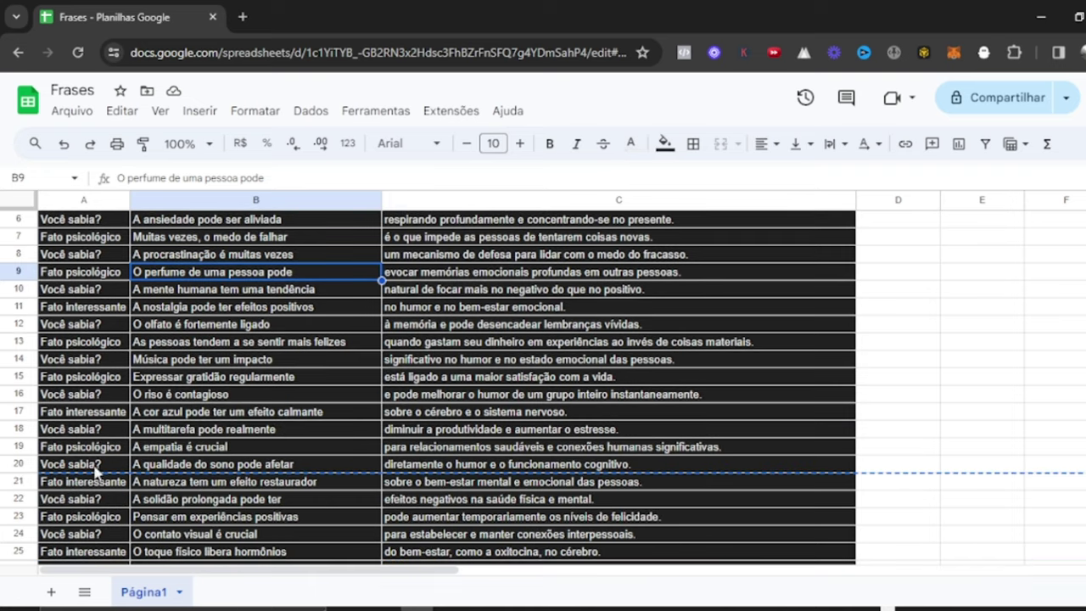
{"action": "left_click_drag", "start_coordinate": [57, 480], "coordinate": [611, 551]}
Switch to ChatGPT and begin a prompt with "Criar um título chamativo para" followed by an opening quotation mark
{"action": "key", "text": "alt+Tab"}
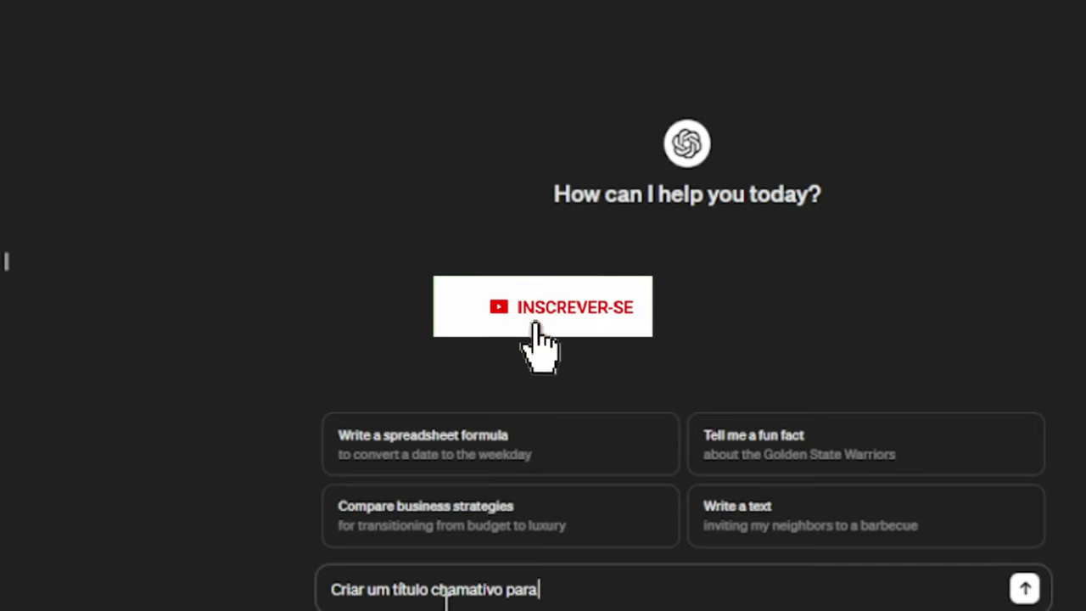
{"action": "type", "text": "\""}
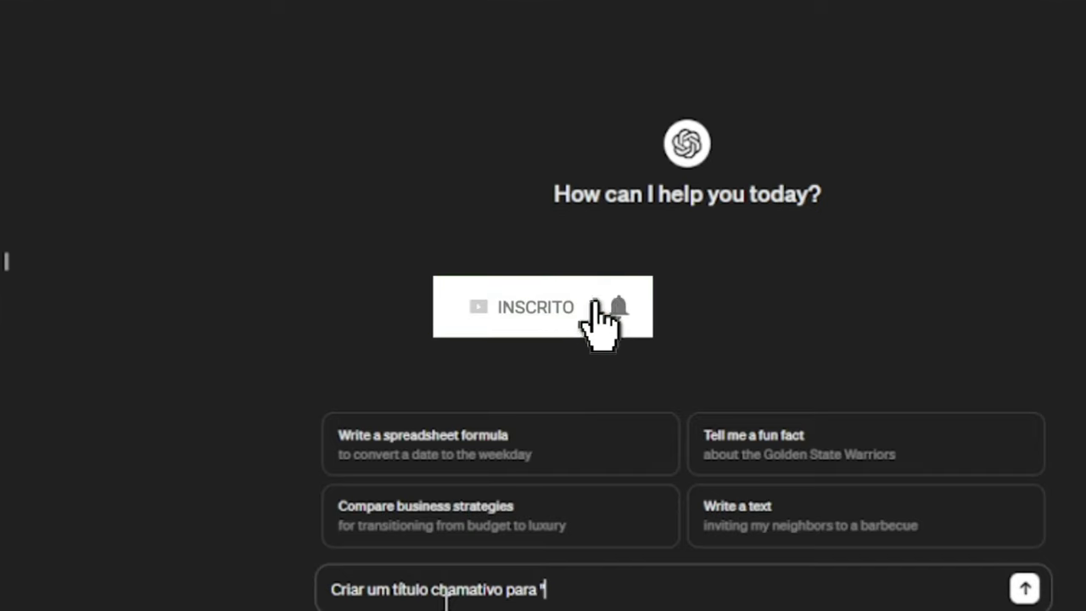